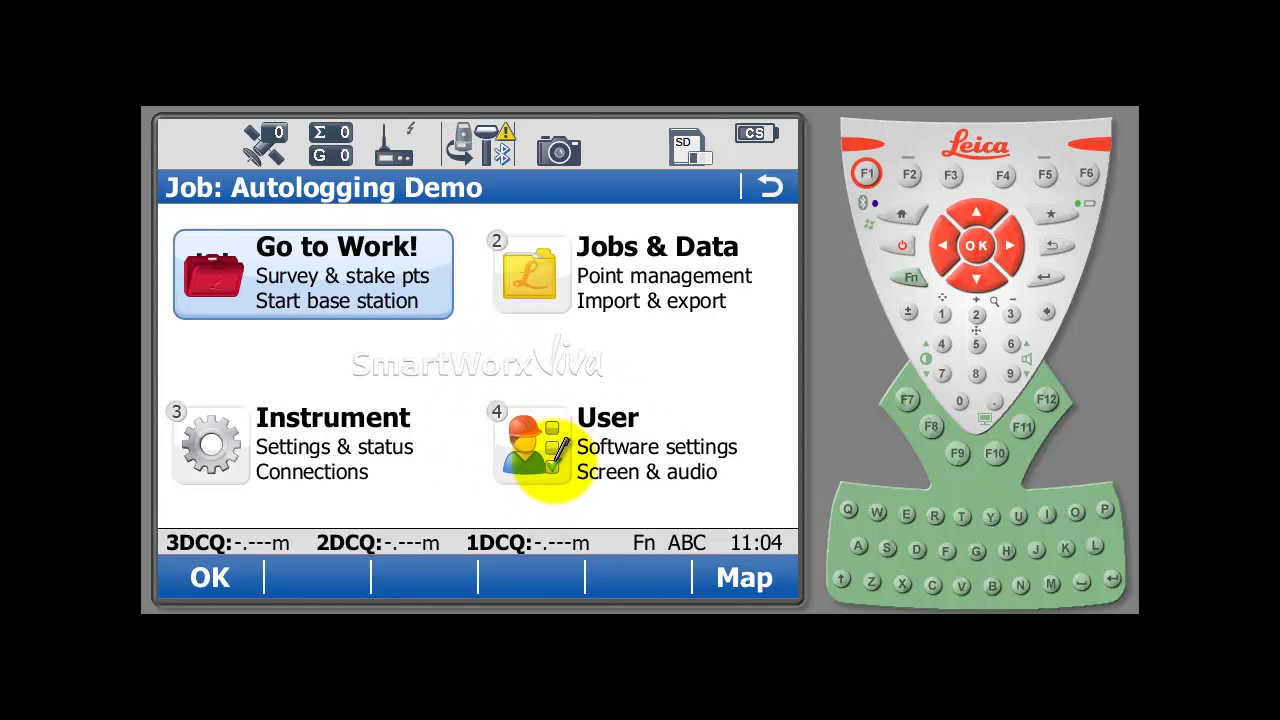
Start creating a new working style with the working style wizard in the user settings
click(505, 432)
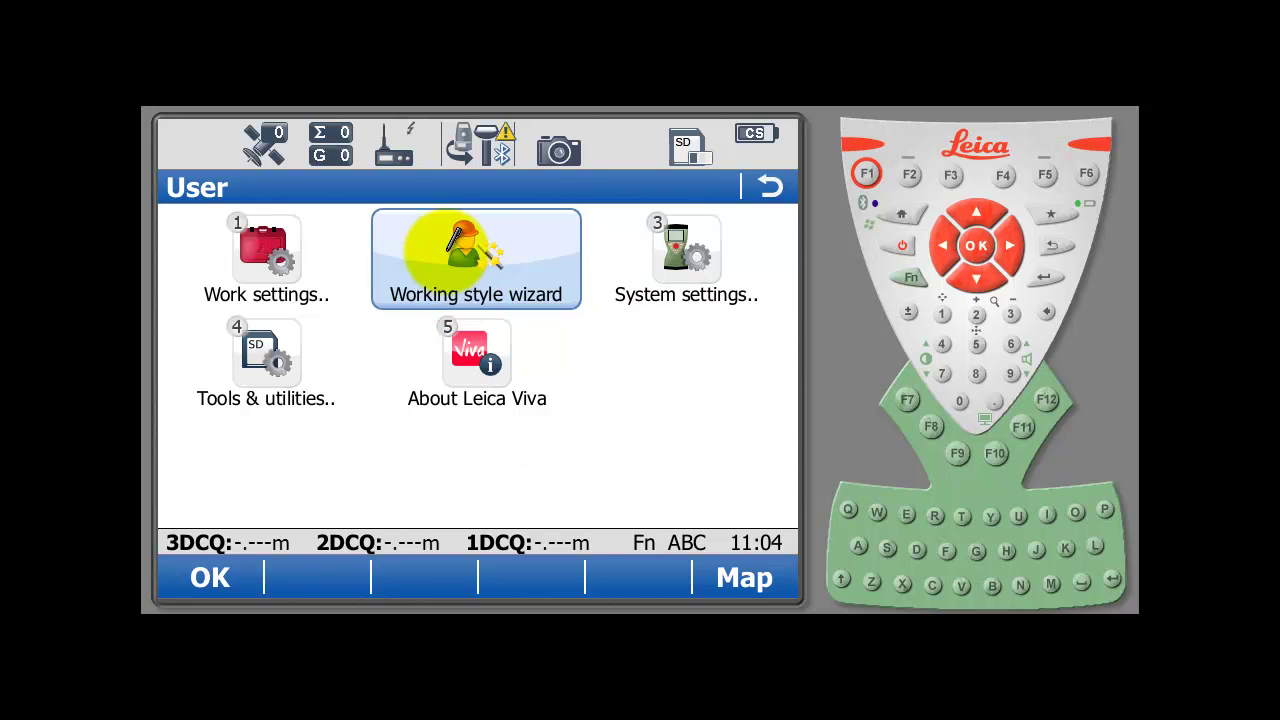
click(457, 243)
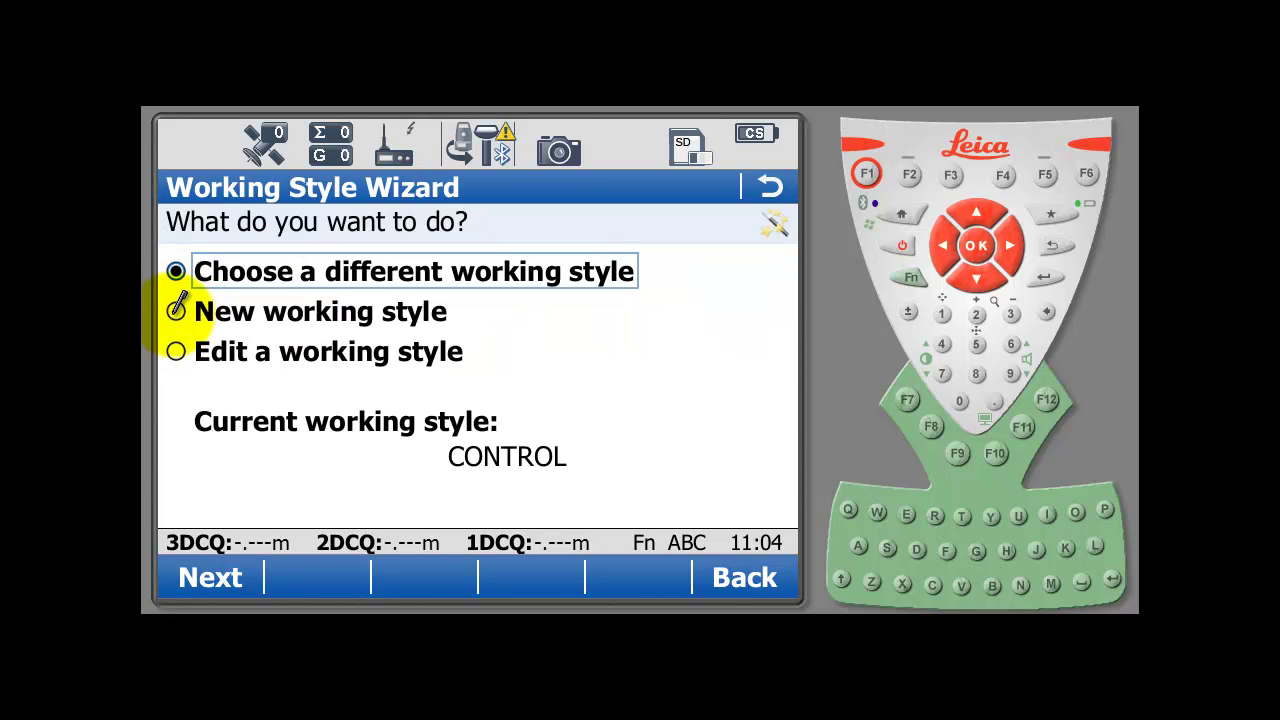
click(177, 310)
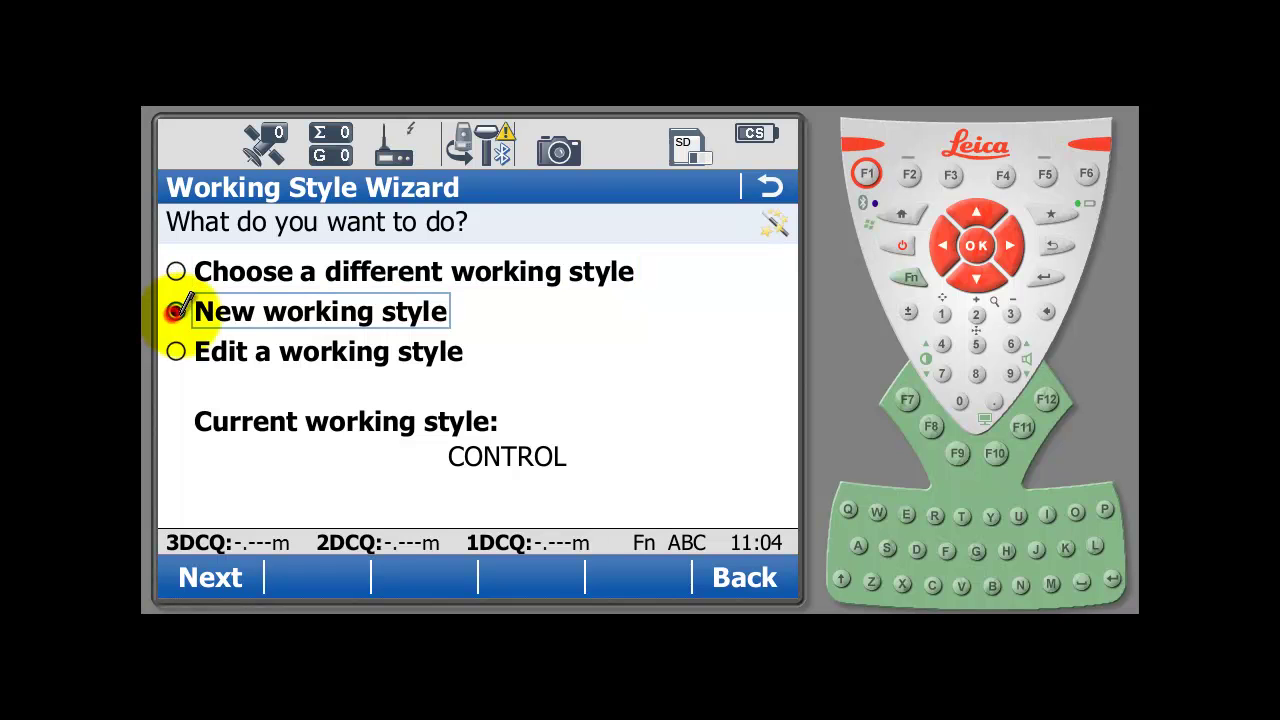
click(210, 577)
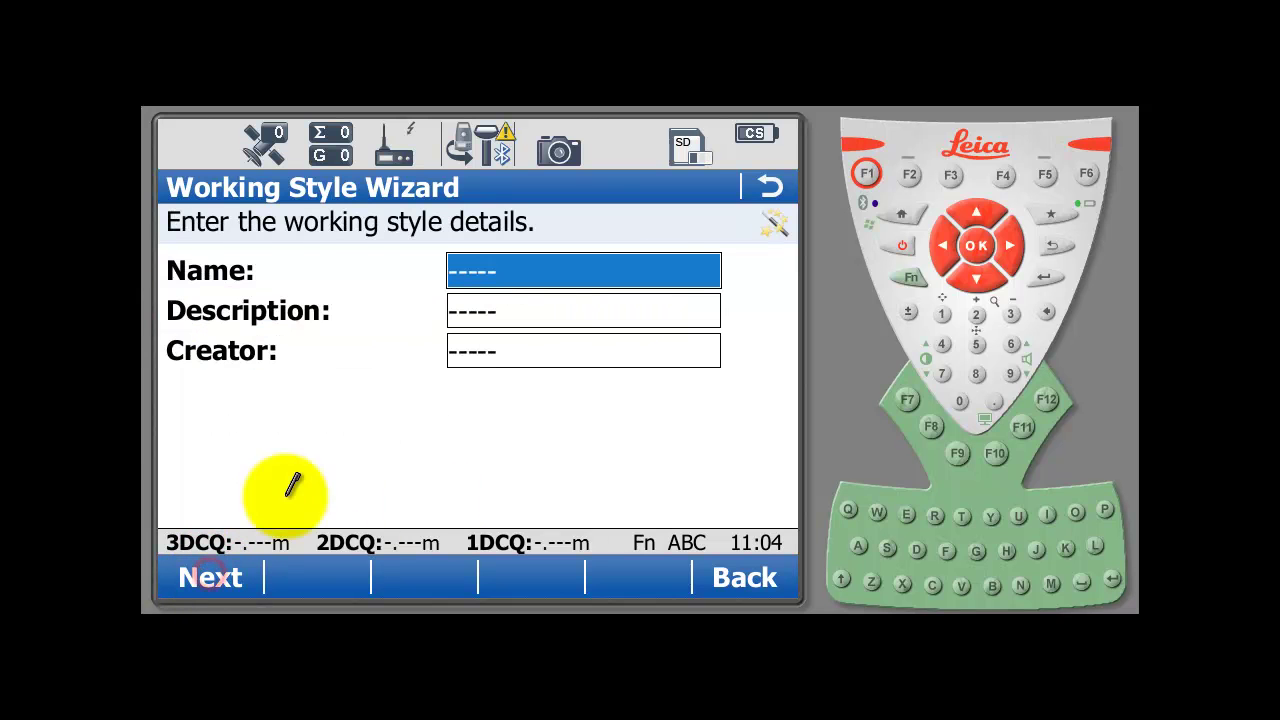
Name the working style Vehicle Survey, describe it as Mobile, enter the creator's initials and continue to the measurement settings
click(545, 273)
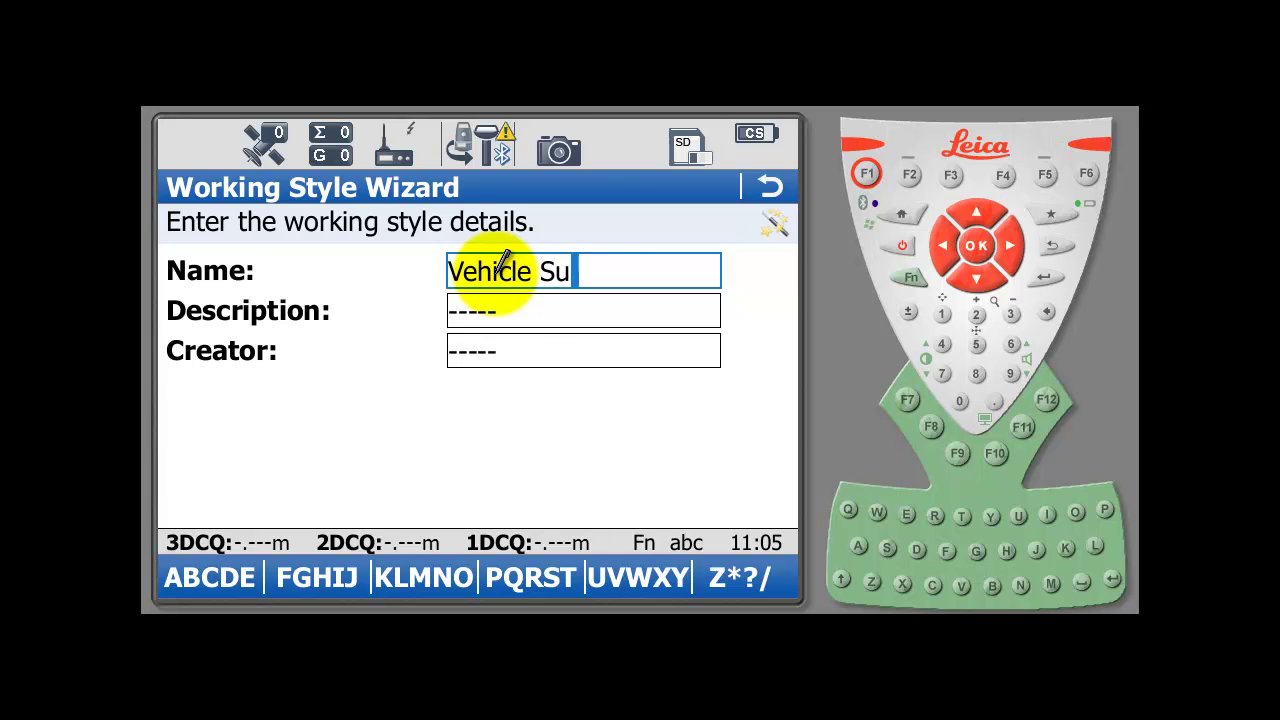
key(Return)
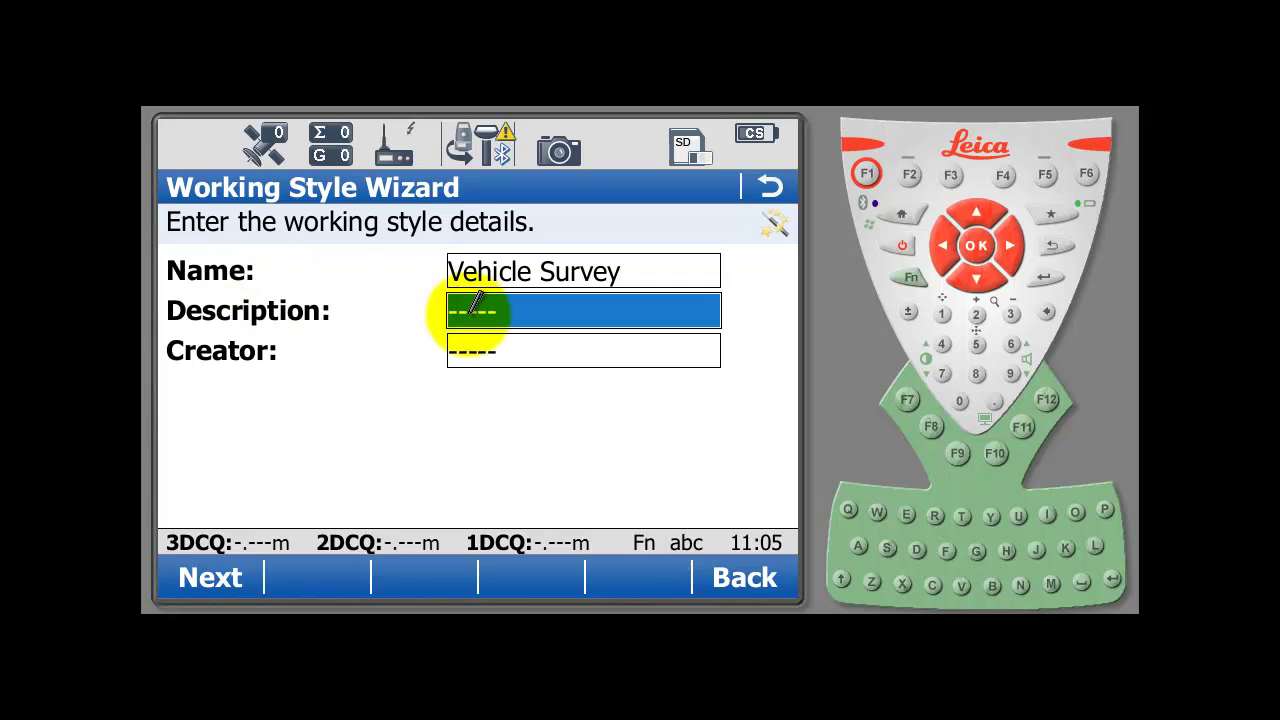
click(470, 313)
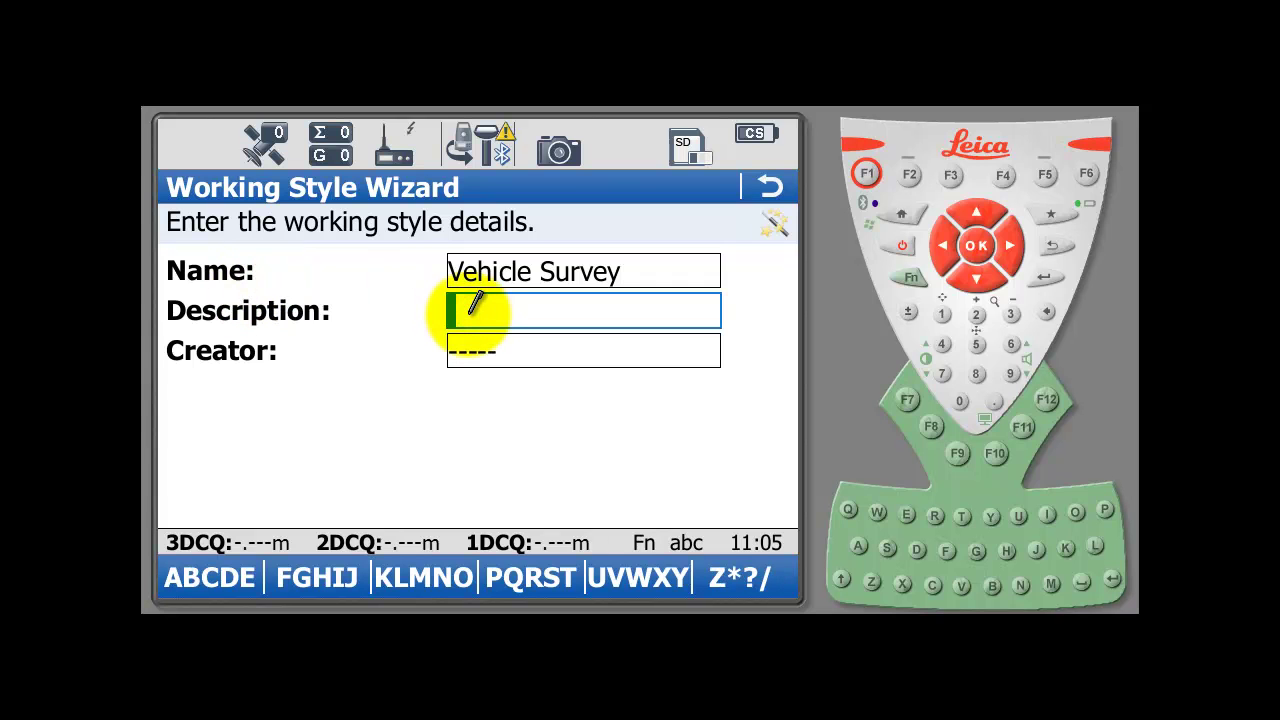
text(Mobile)
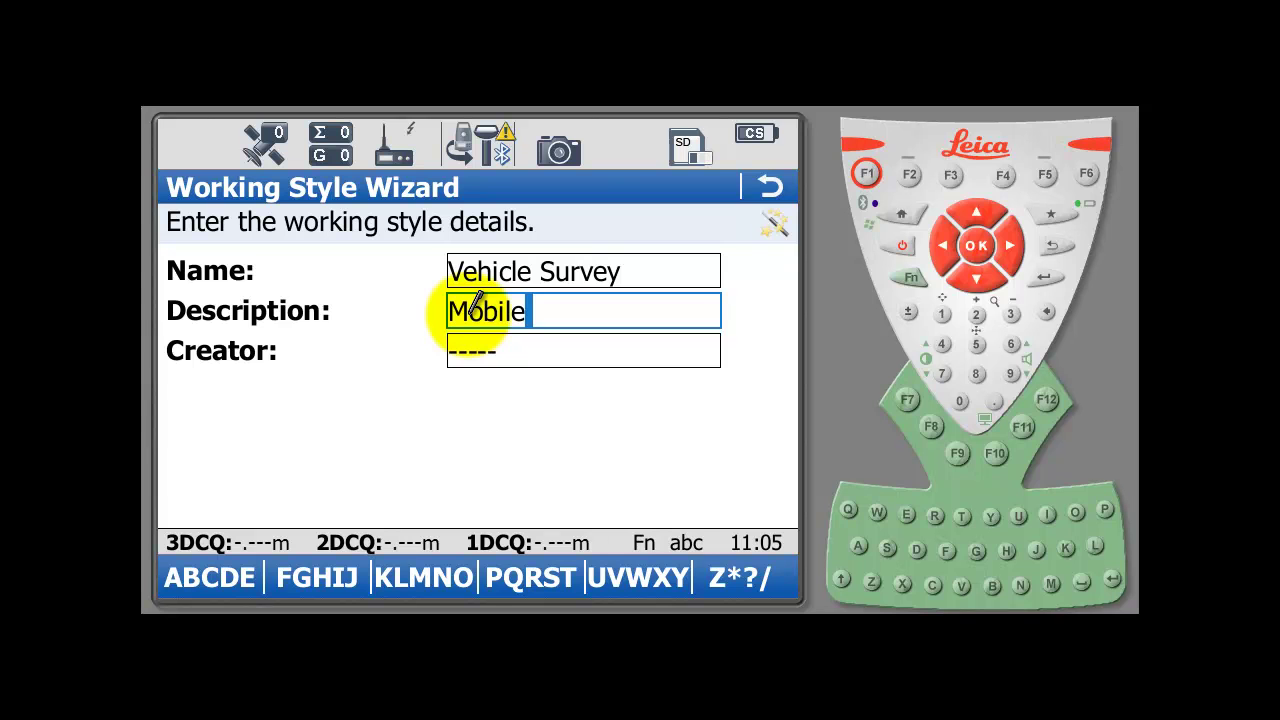
click(472, 350)
text(EJB)
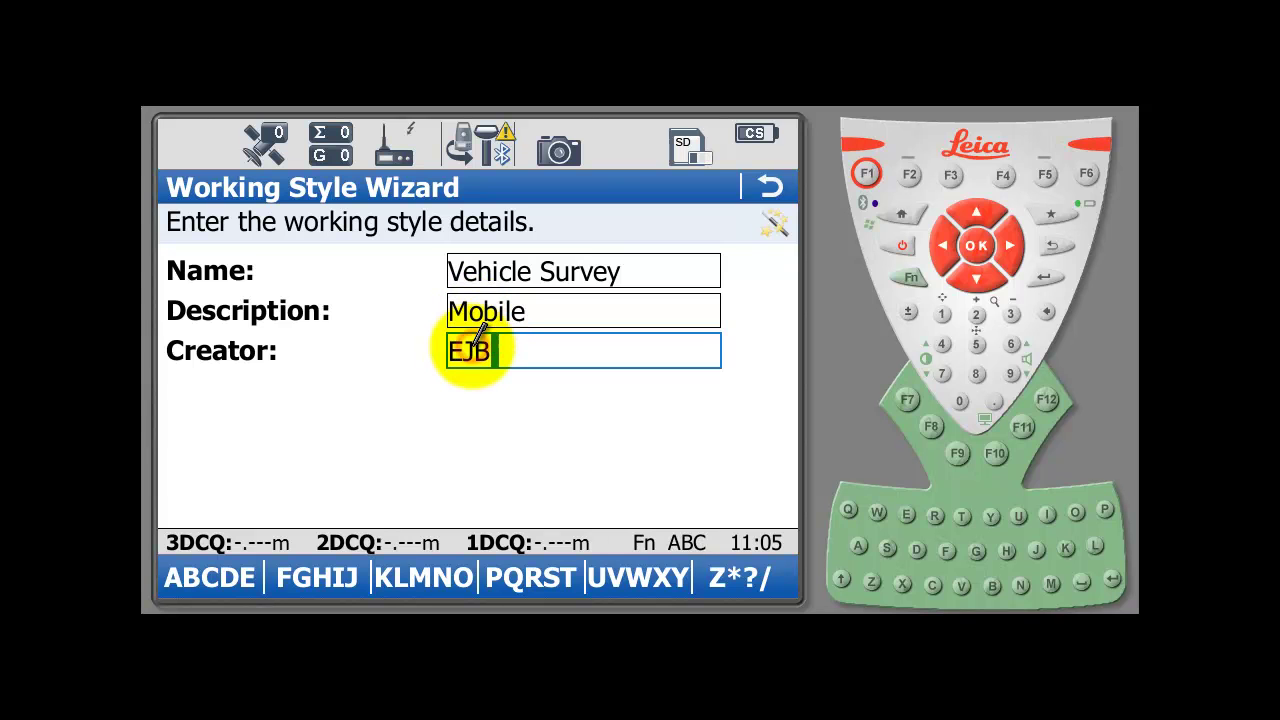
click(340, 370)
click(343, 388)
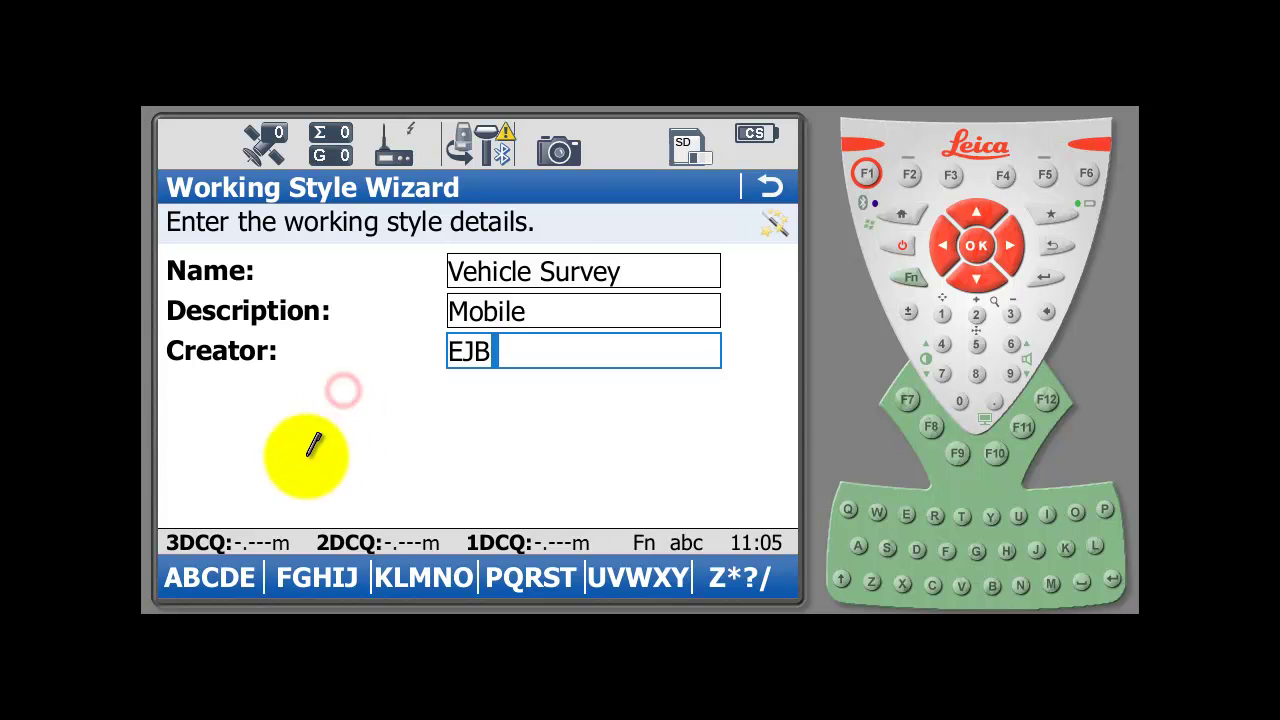
click(312, 458)
click(210, 577)
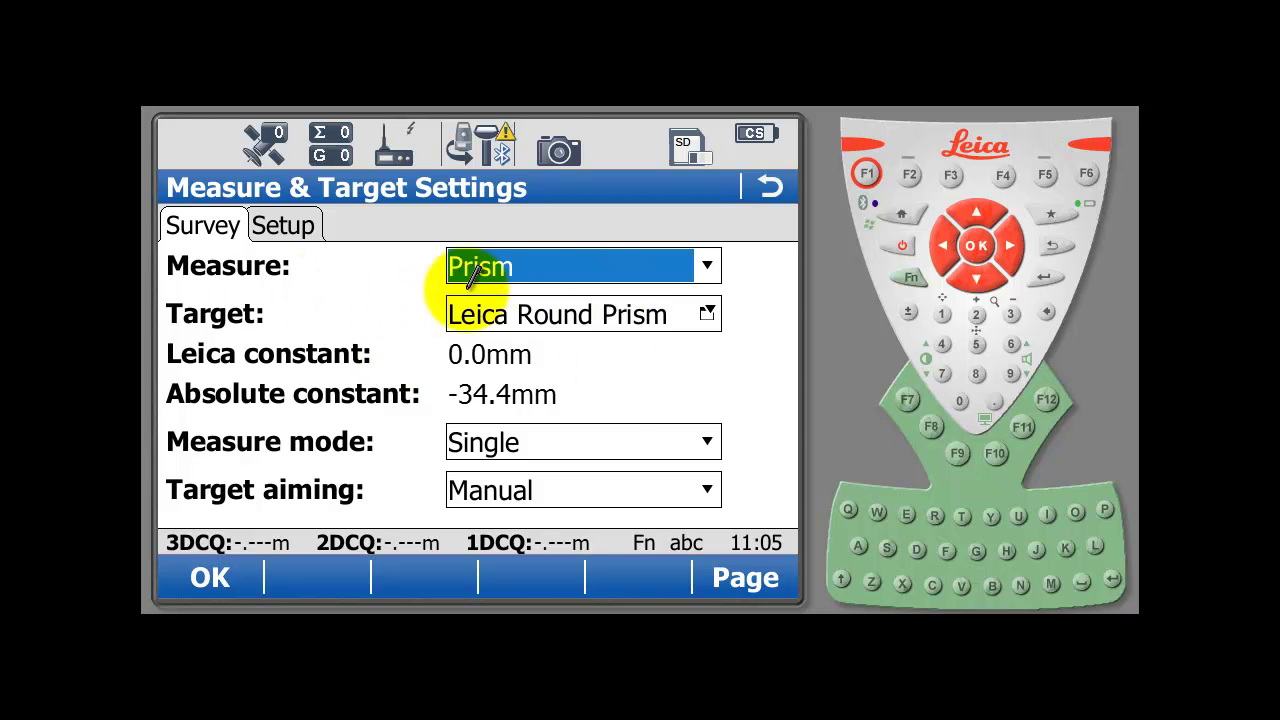
Choose the Leica 360° Prism as the survey target
click(695, 312)
click(337, 353)
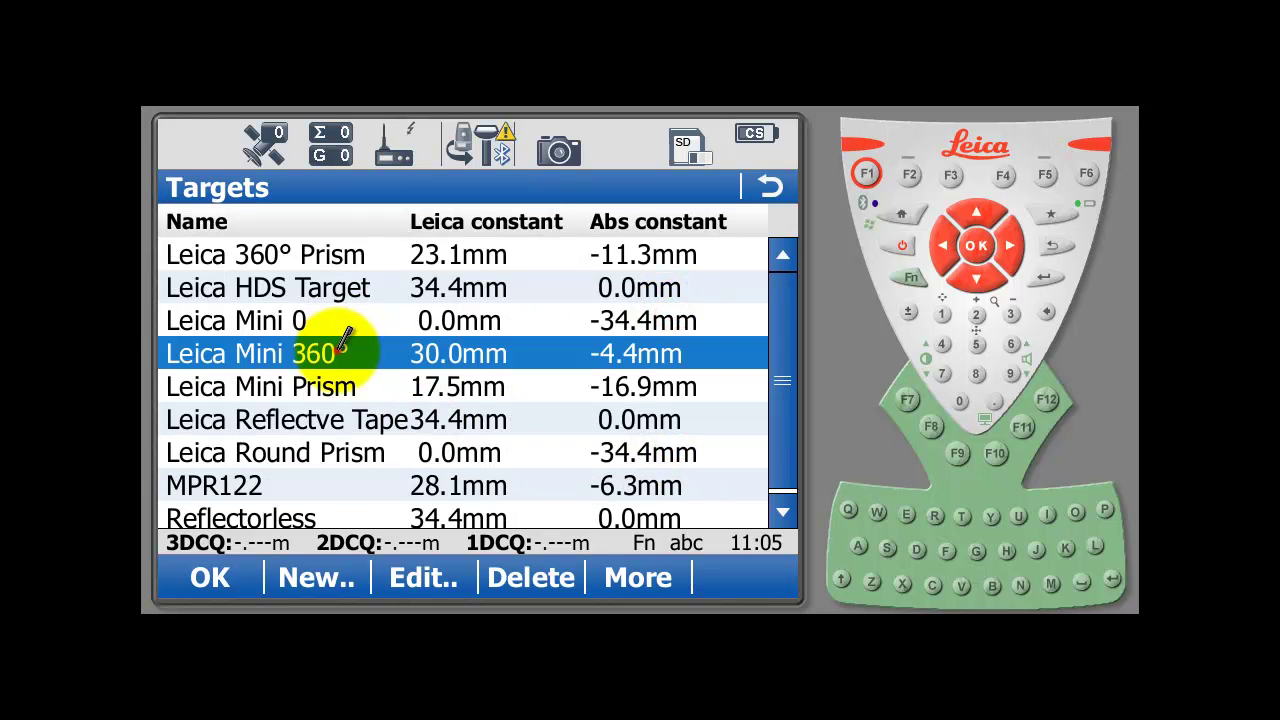
click(305, 254)
click(210, 577)
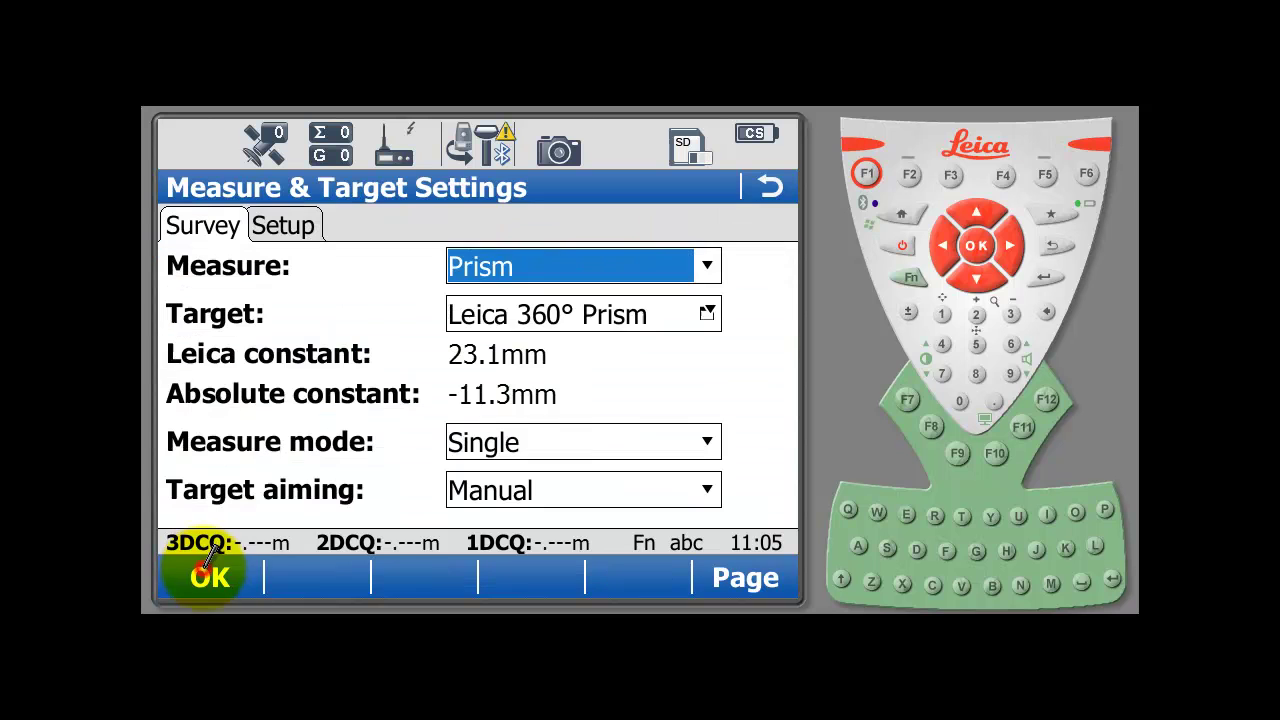
Set the measure mode to Continuous+ and target aiming to Lock, and accept the measure and target settings
click(524, 440)
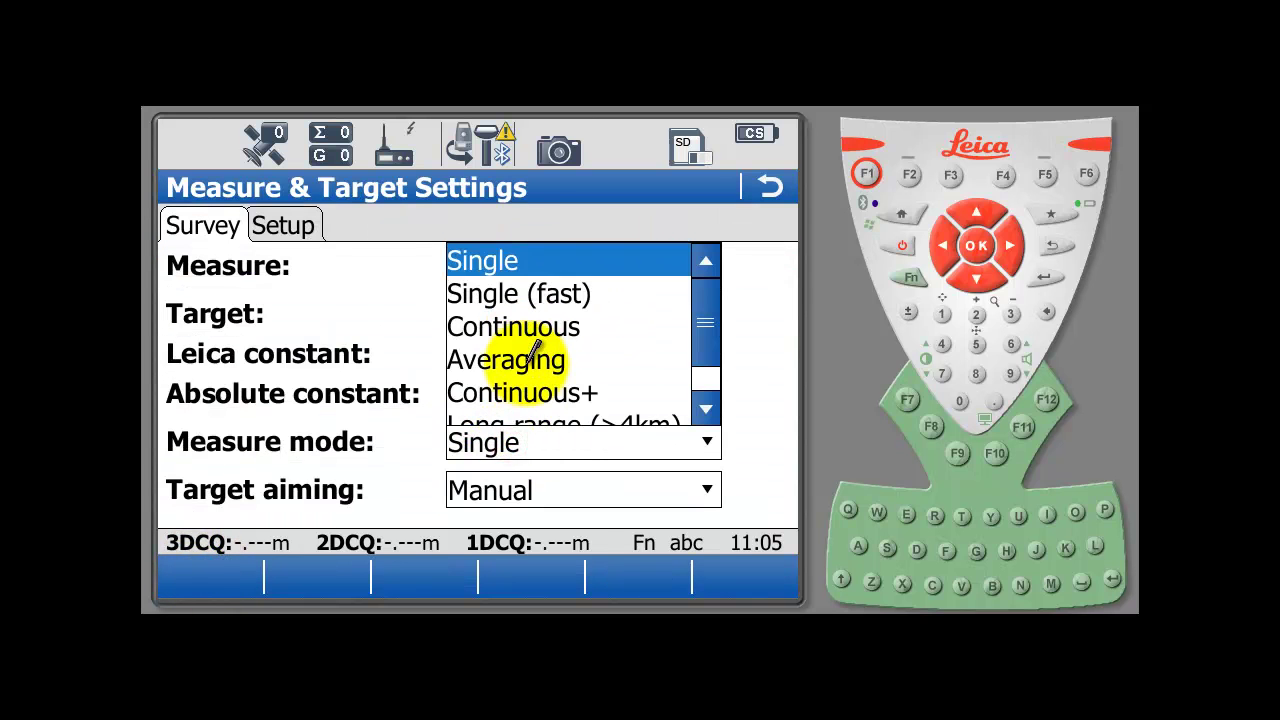
click(530, 392)
click(486, 488)
click(505, 454)
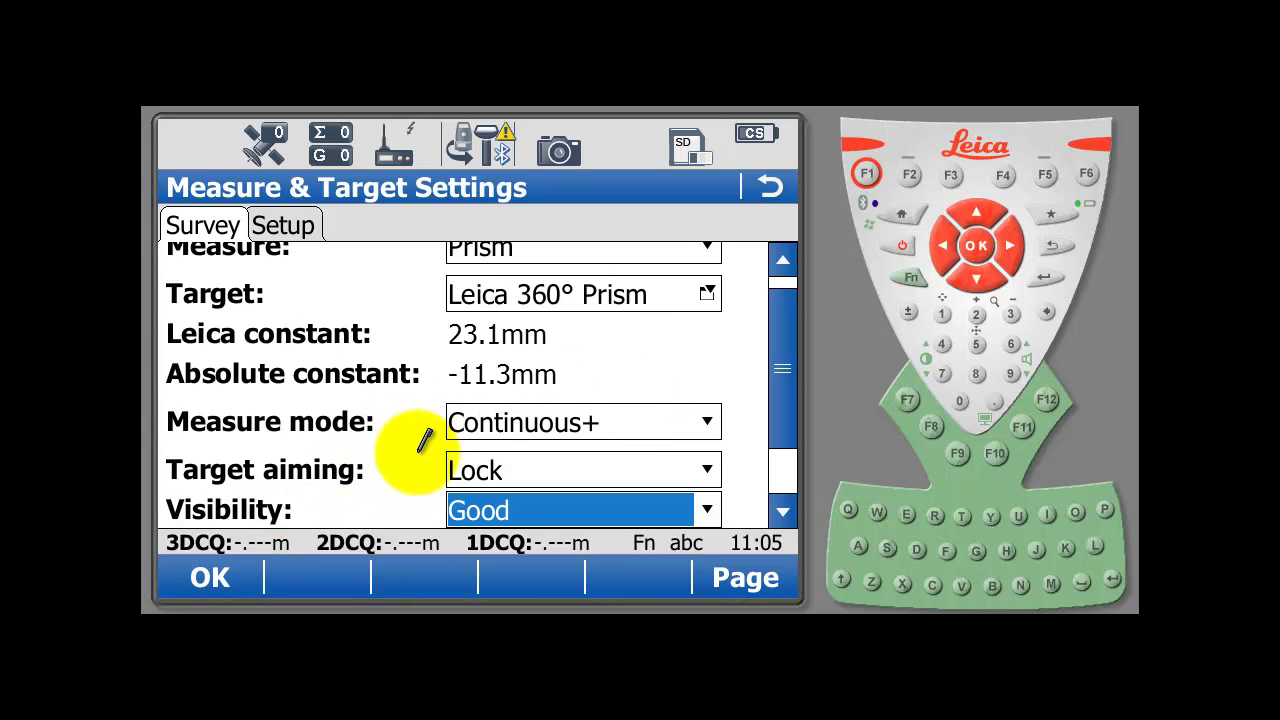
click(190, 577)
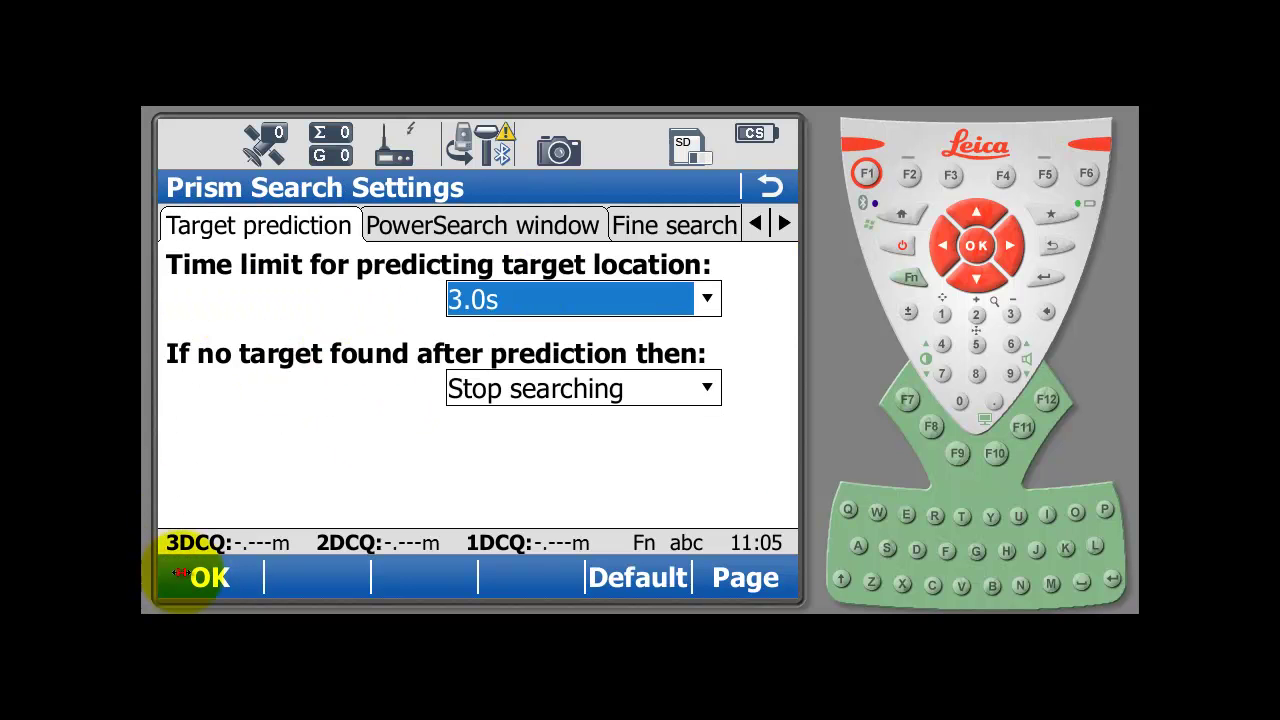
Accept the default prism search, atmospheric correction, and offset and quality control settings
click(205, 575)
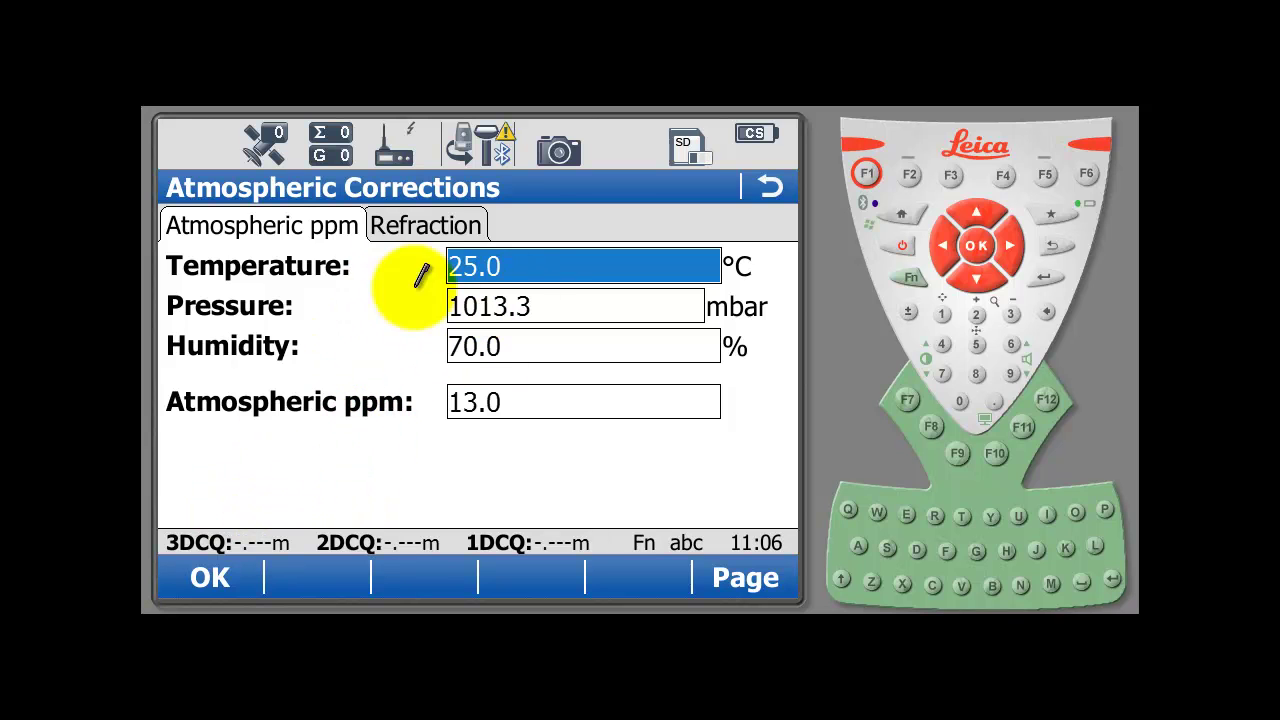
click(207, 577)
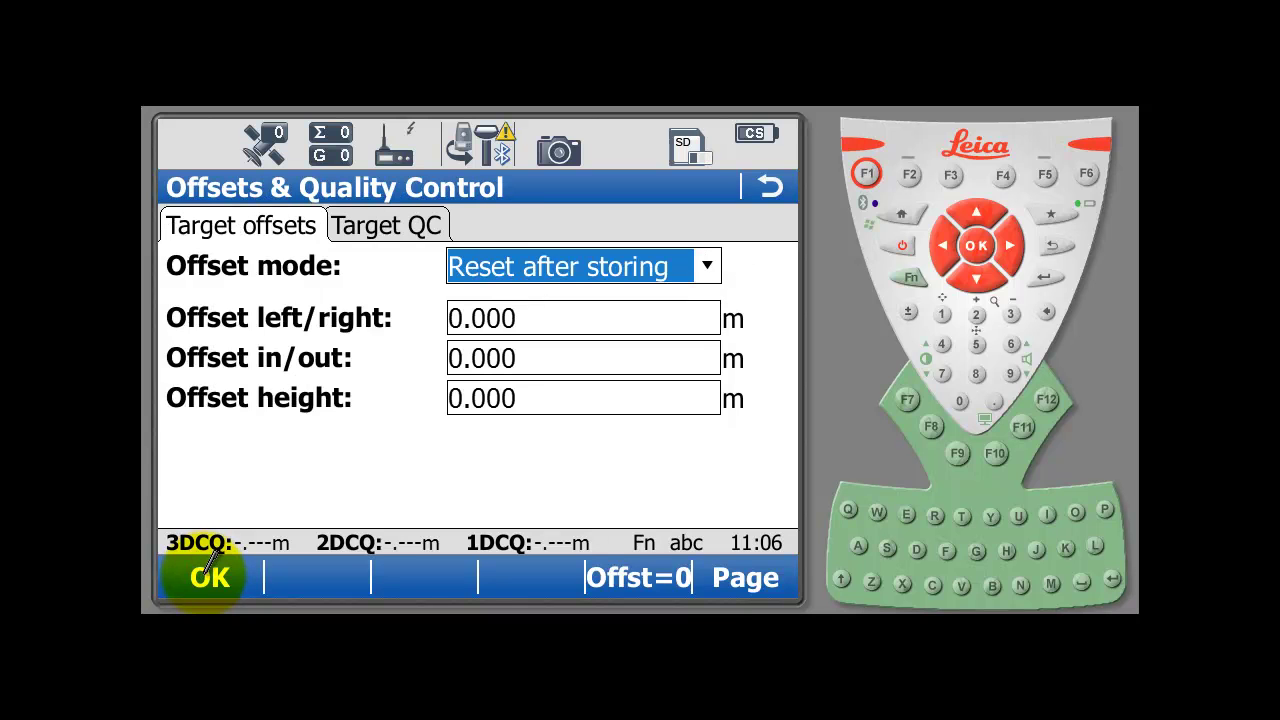
click(208, 575)
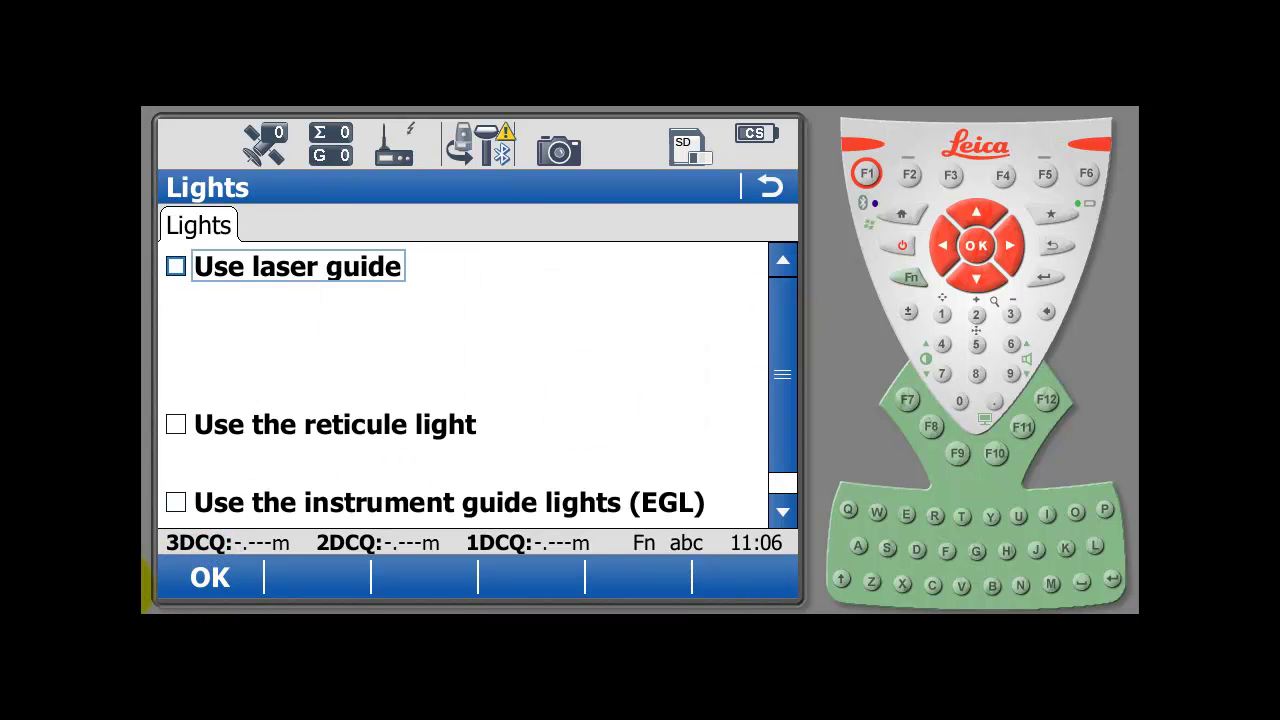
Enable the instrument guide lights (EGL) and accept the light settings
click(176, 502)
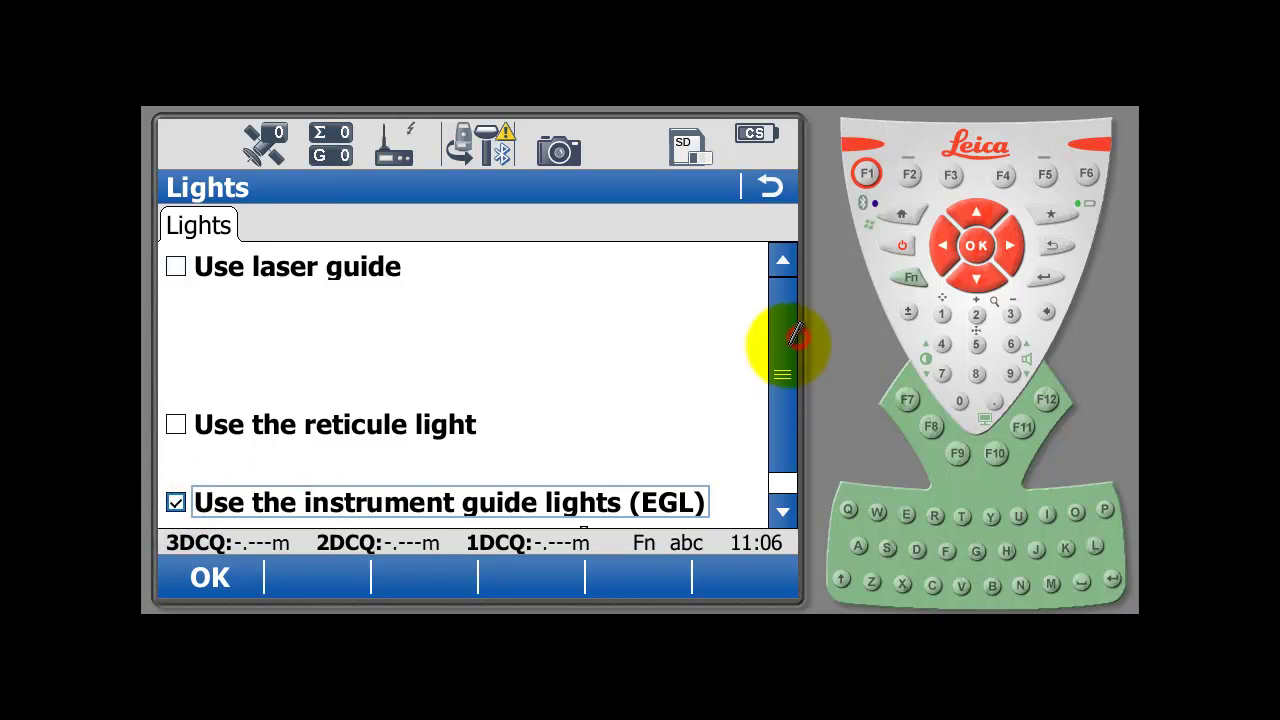
drag(790, 335, 785, 360)
click(585, 503)
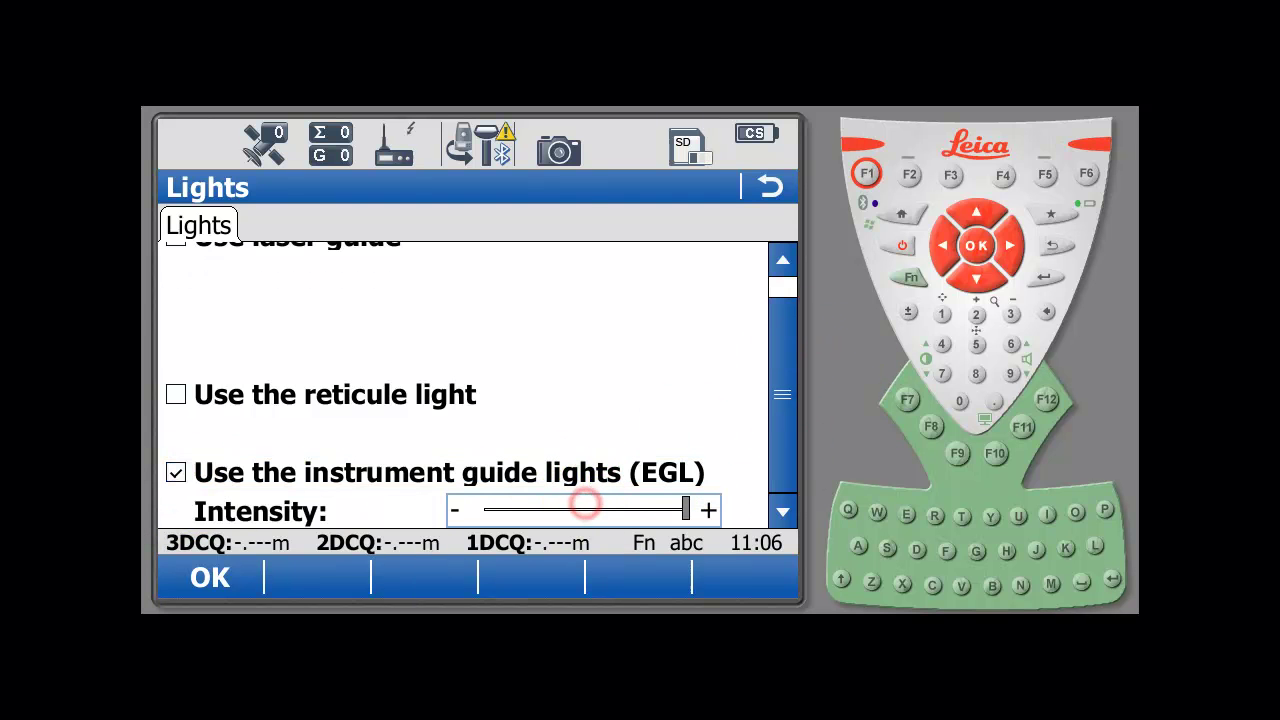
click(208, 577)
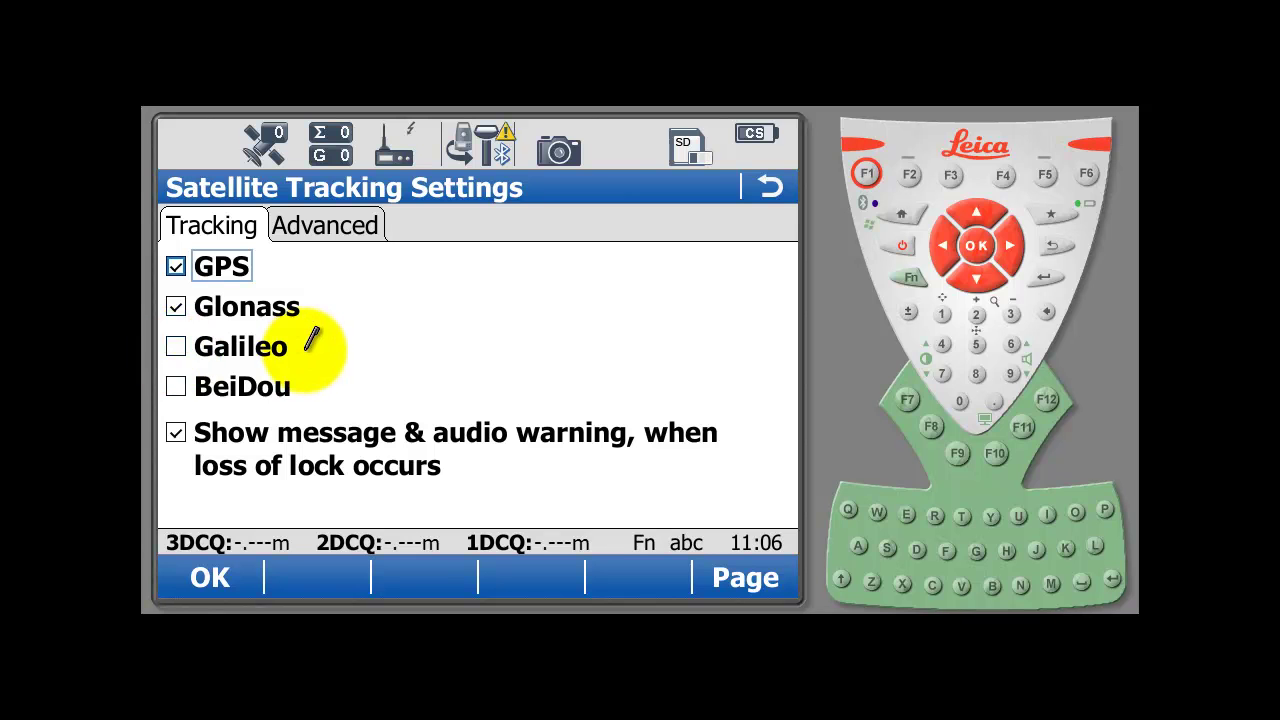
Add Galileo and BeiDou to the tracked satellite systems, check the advanced tracking options and accept the settings
click(175, 387)
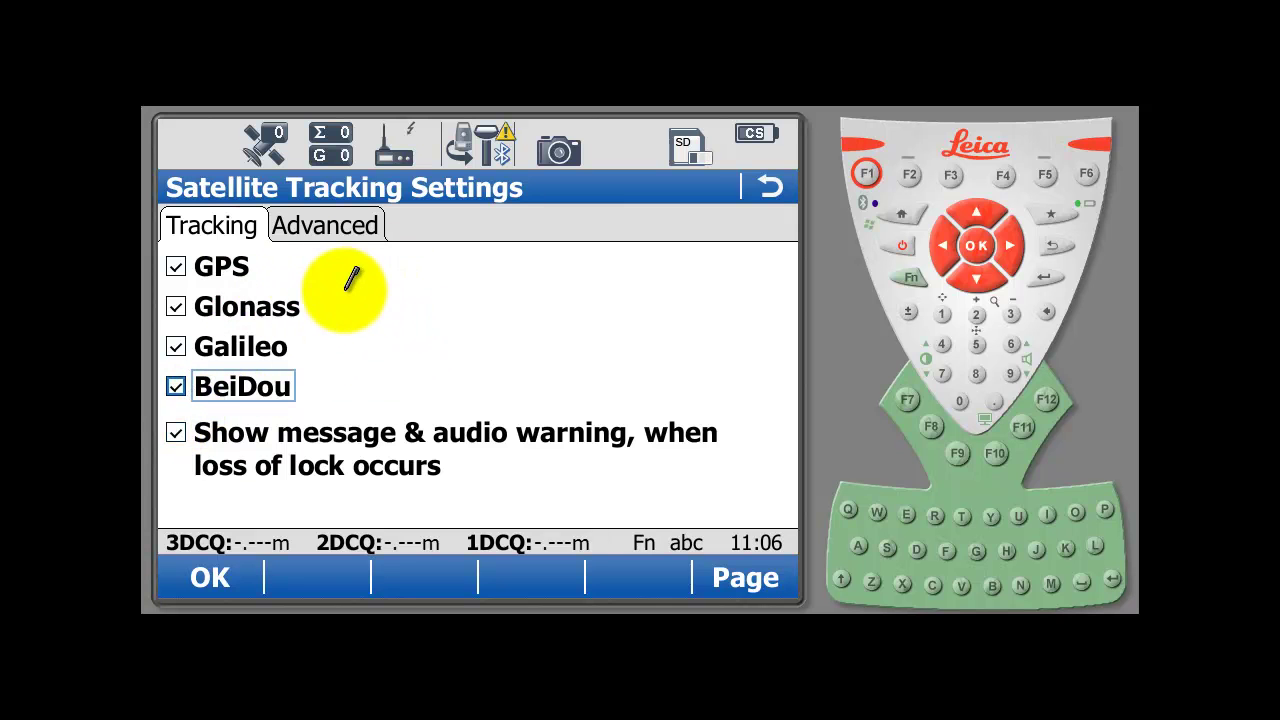
click(322, 224)
click(210, 575)
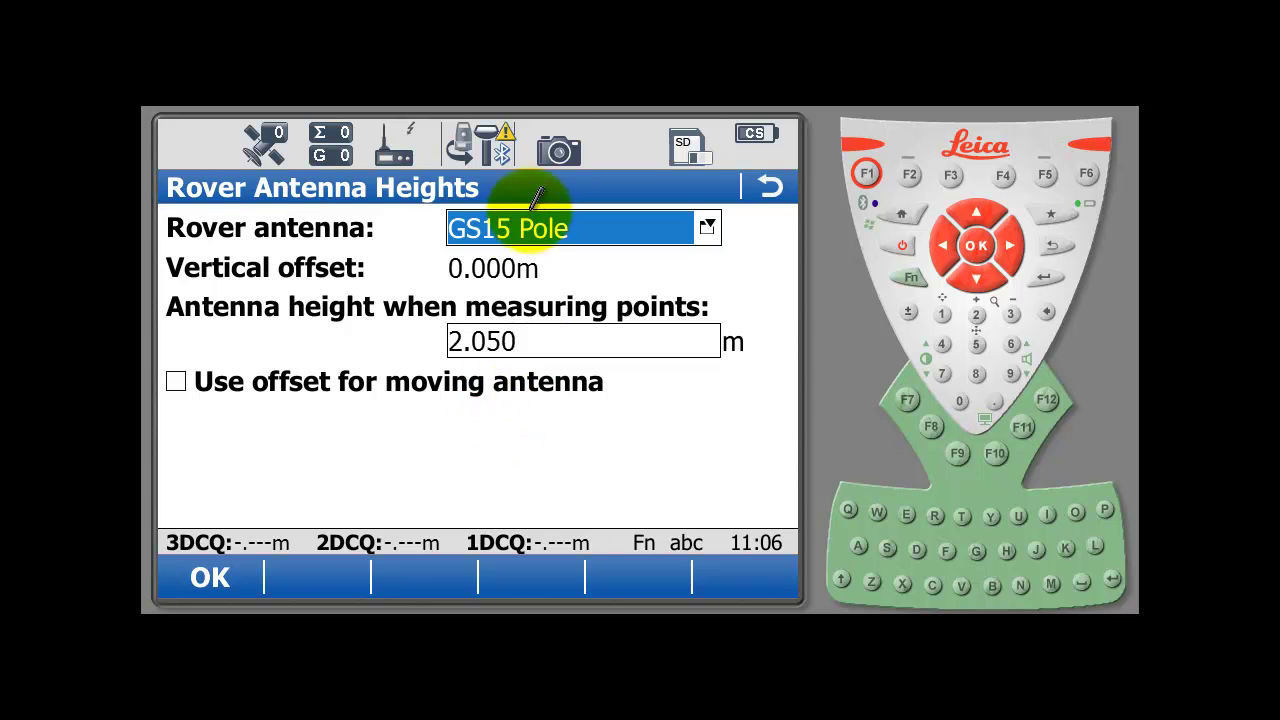
Set the rover antenna height for measuring points to 1.230 m, enable the offset for moving antenna and accept
click(474, 340)
click(572, 345)
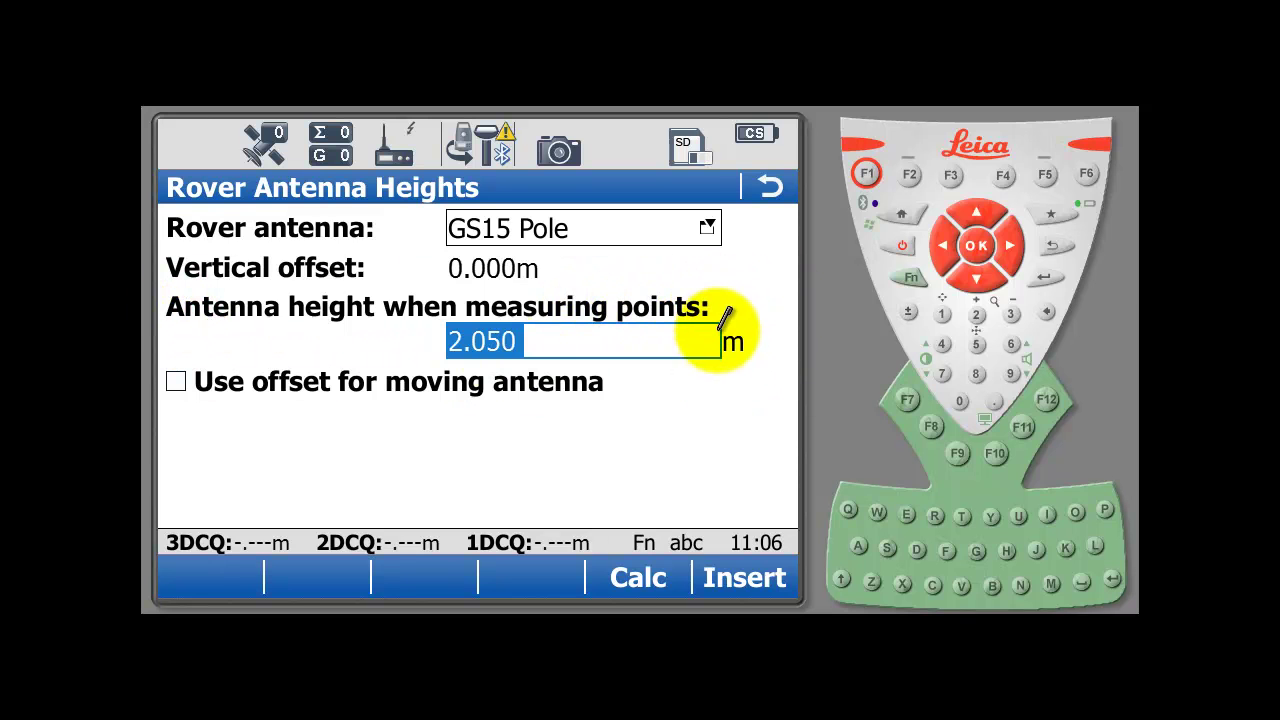
click(430, 342)
click(530, 340)
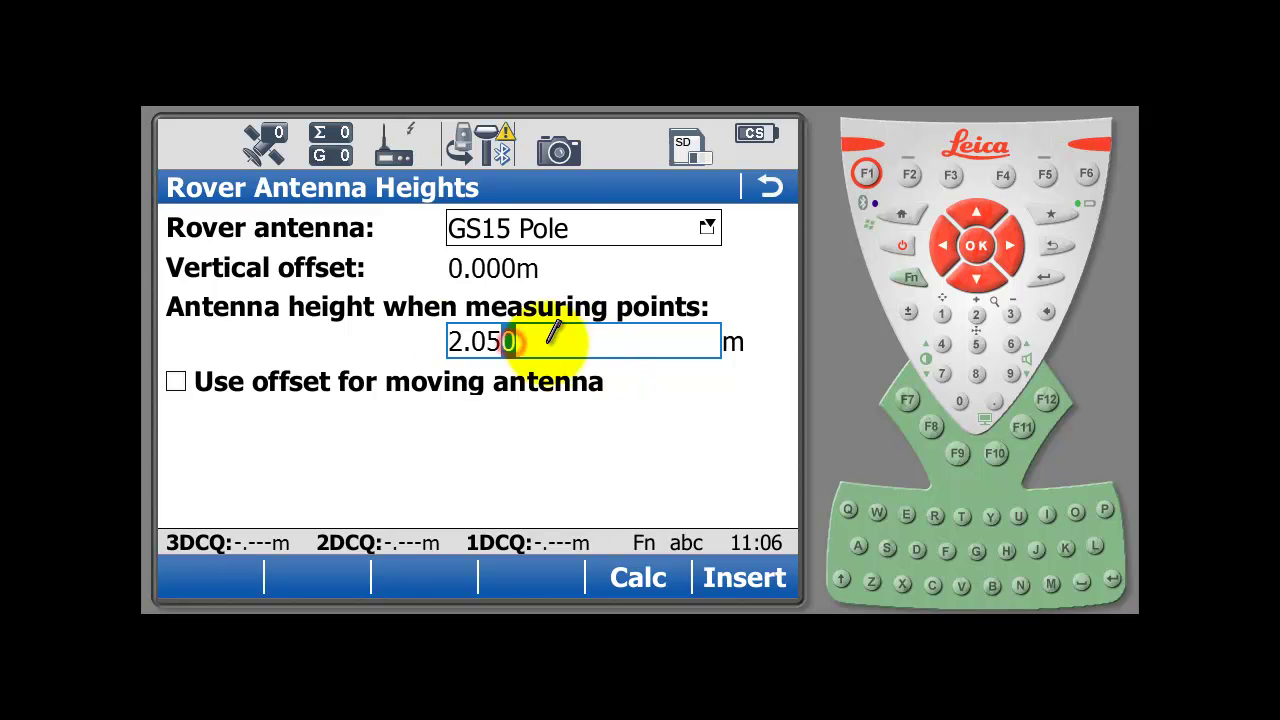
click(549, 342)
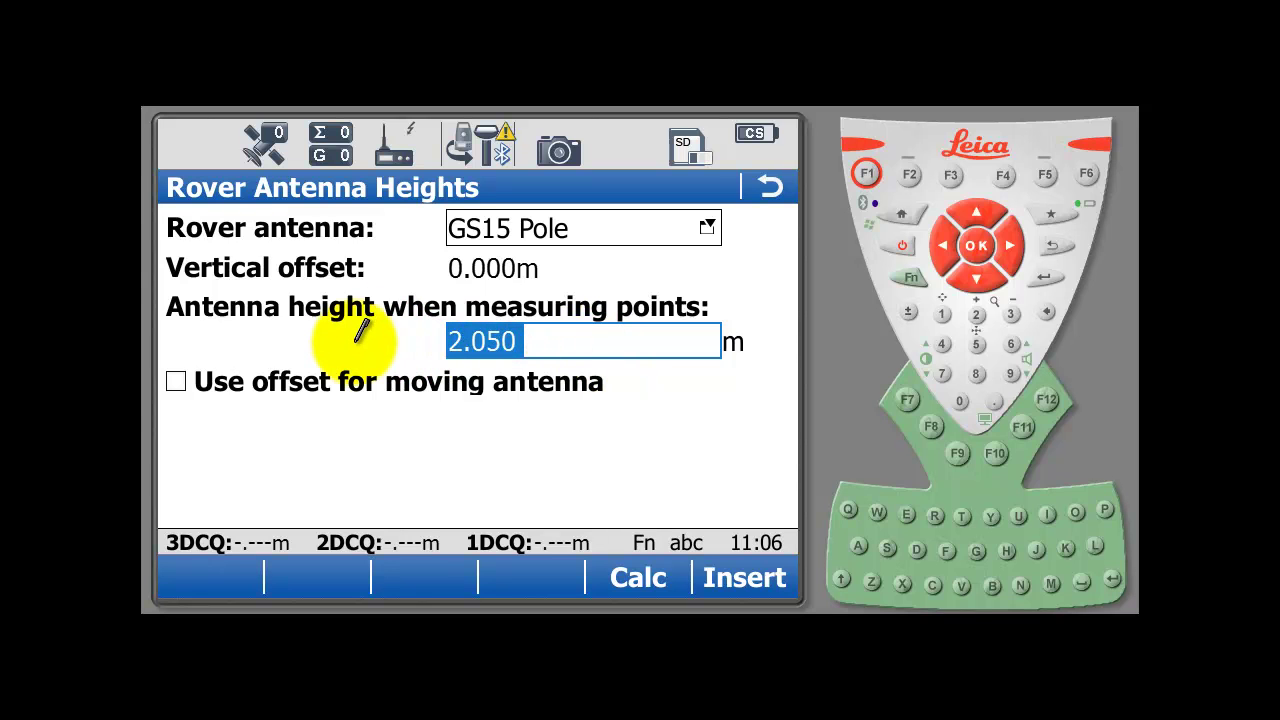
text(1.230)
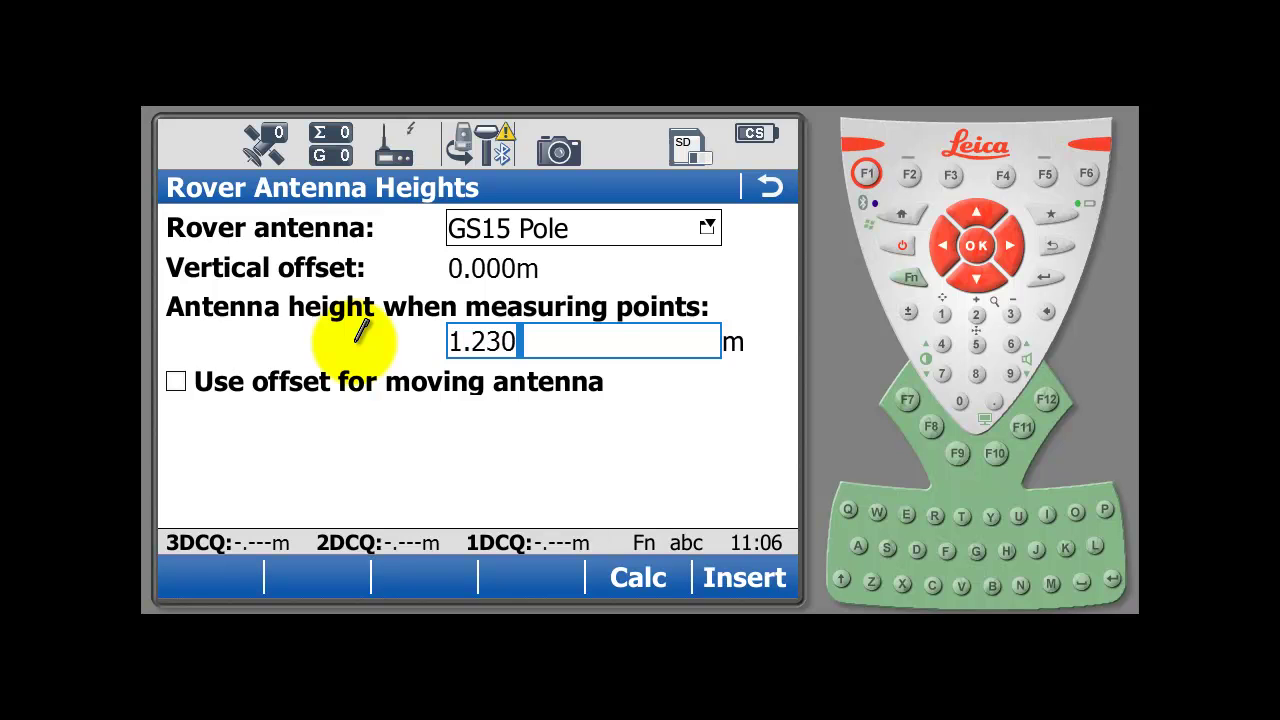
key(Return)
click(176, 381)
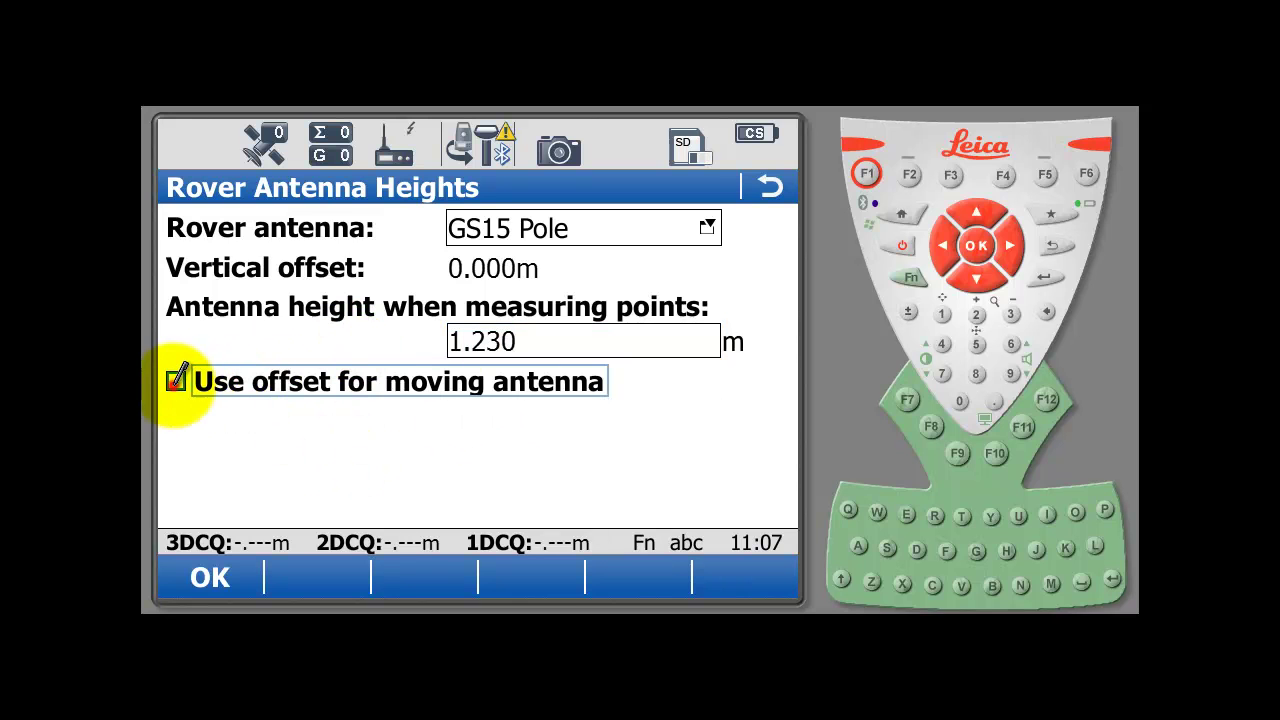
click(210, 577)
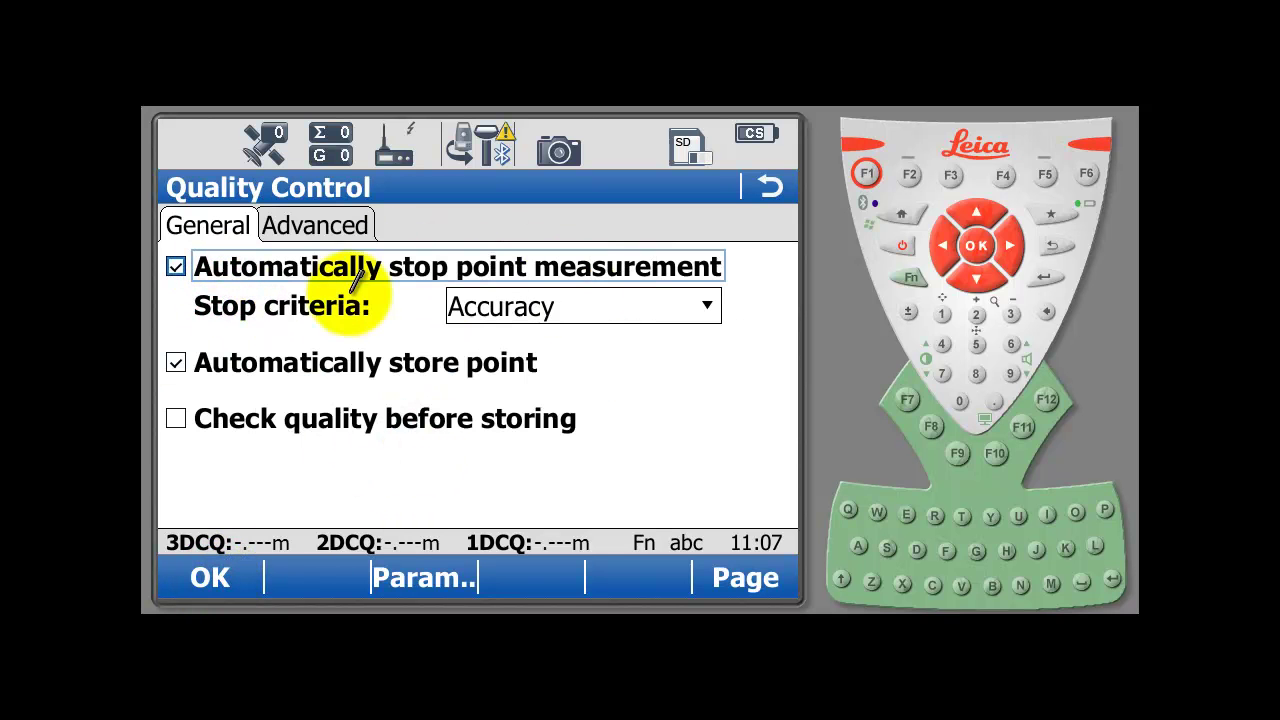
Set the automatic stop criteria to Instantaneous, leave the quality check before storing off, and review the advanced quality control options
click(630, 310)
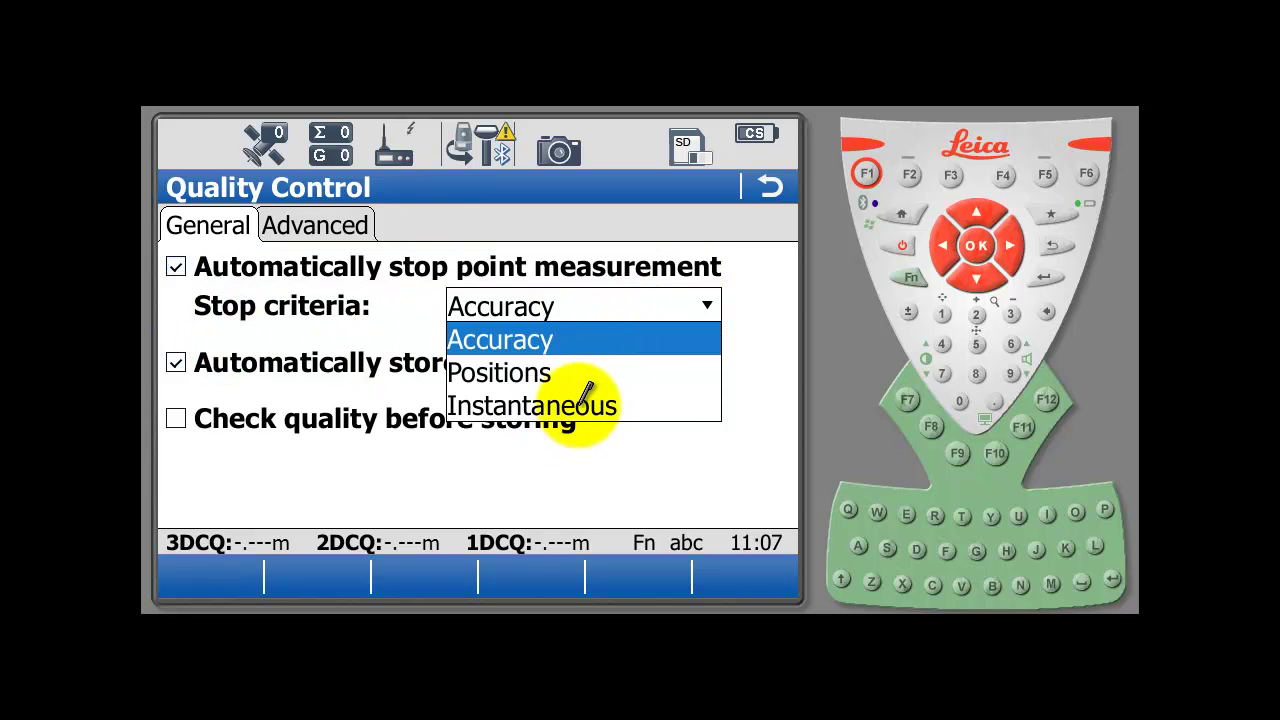
click(553, 403)
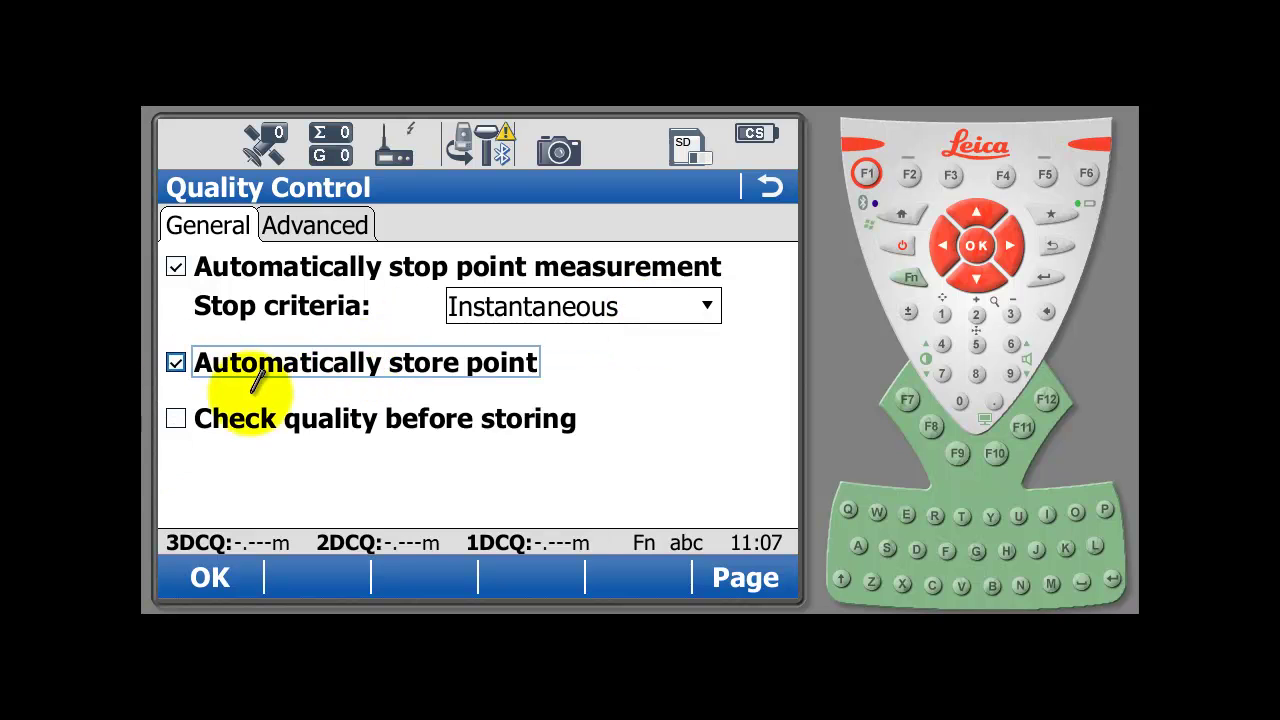
click(177, 418)
click(177, 416)
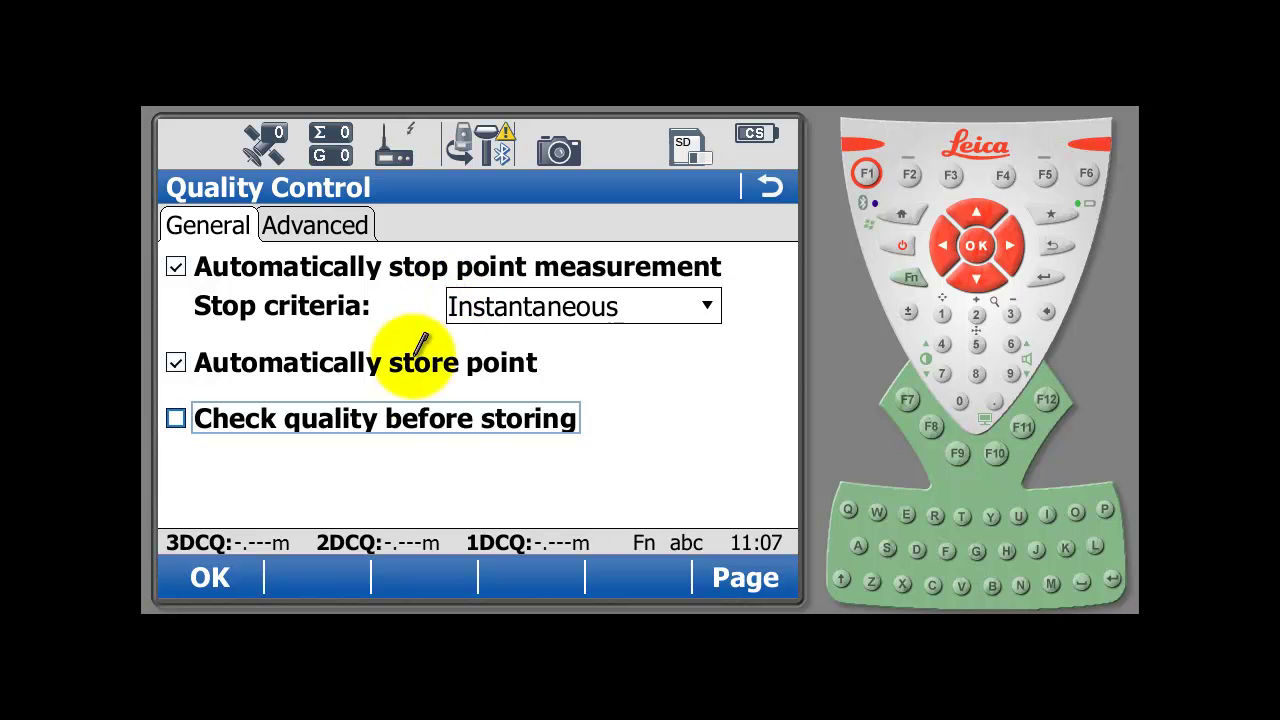
click(290, 222)
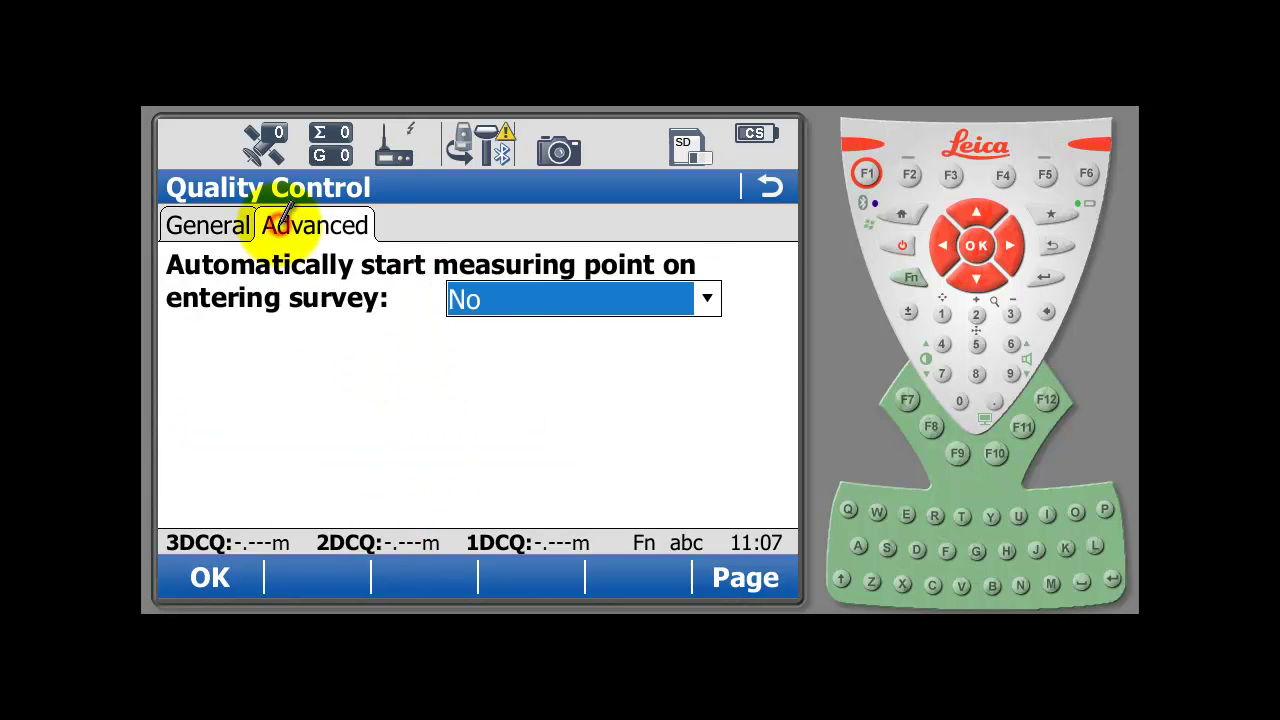
click(205, 222)
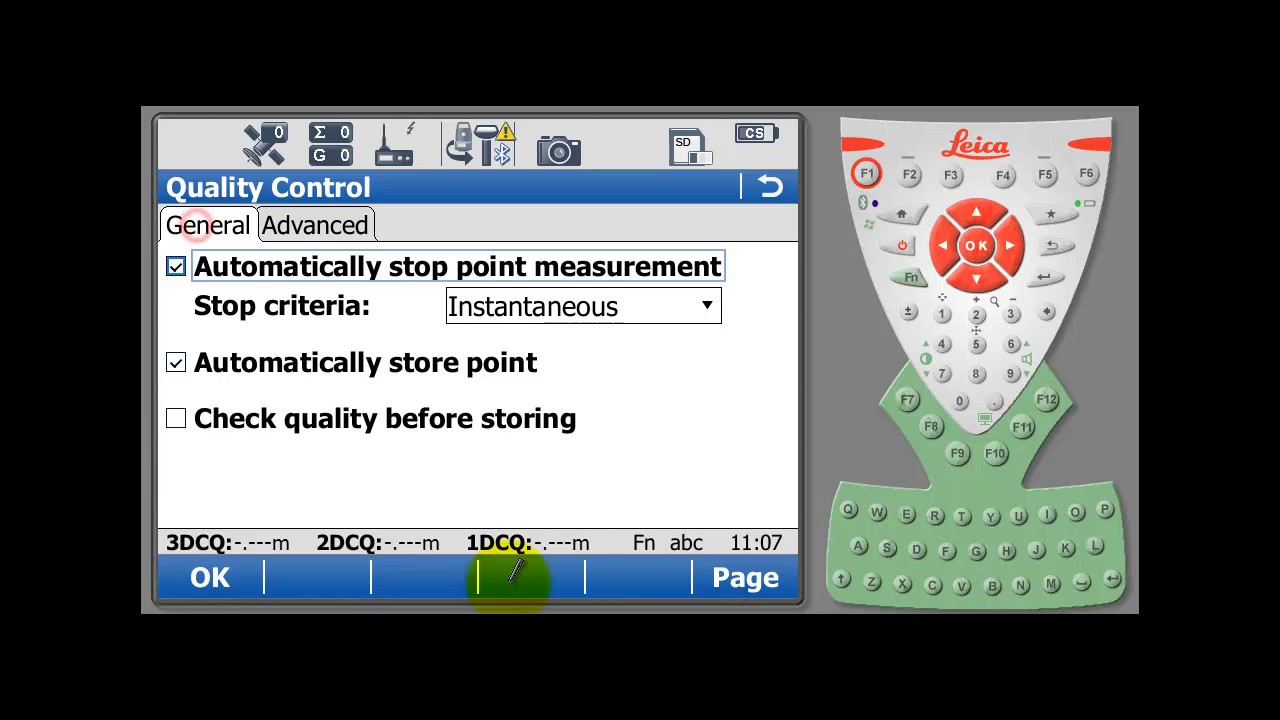
Accept the quality control settings, then enable logging for post-processing when Static & kinematic at a 0.05s rate and accept
click(207, 577)
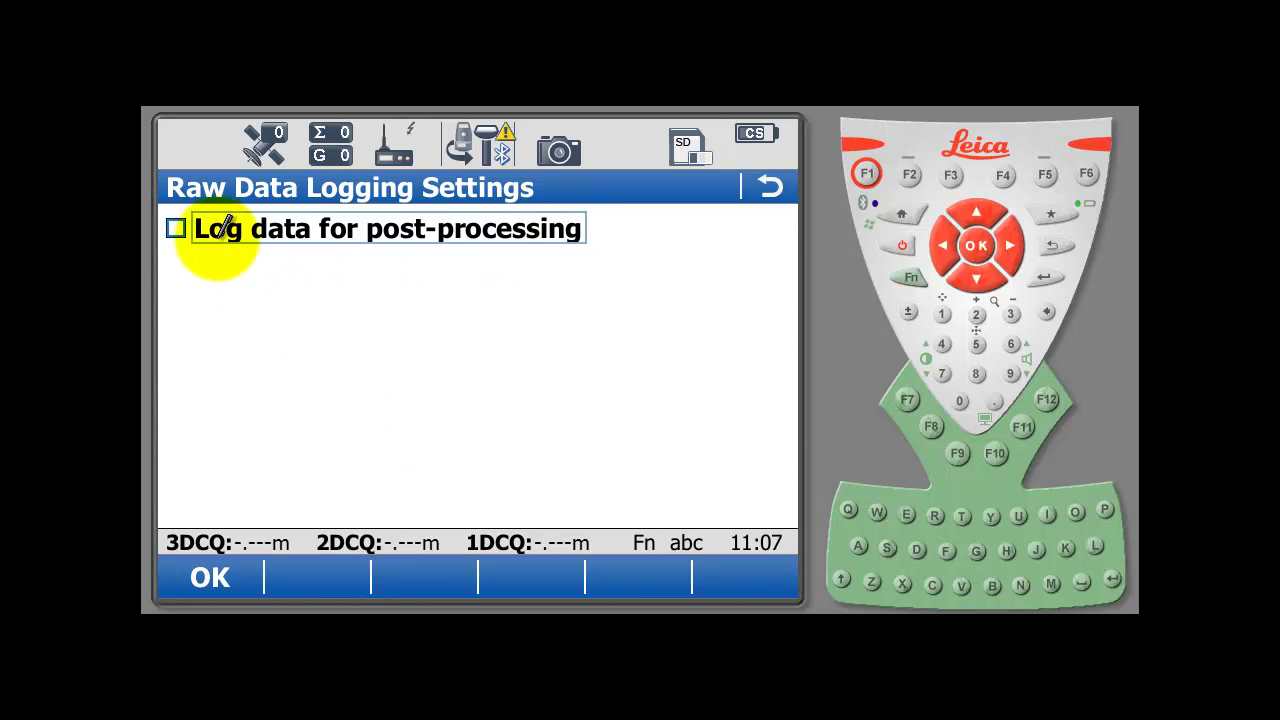
click(176, 229)
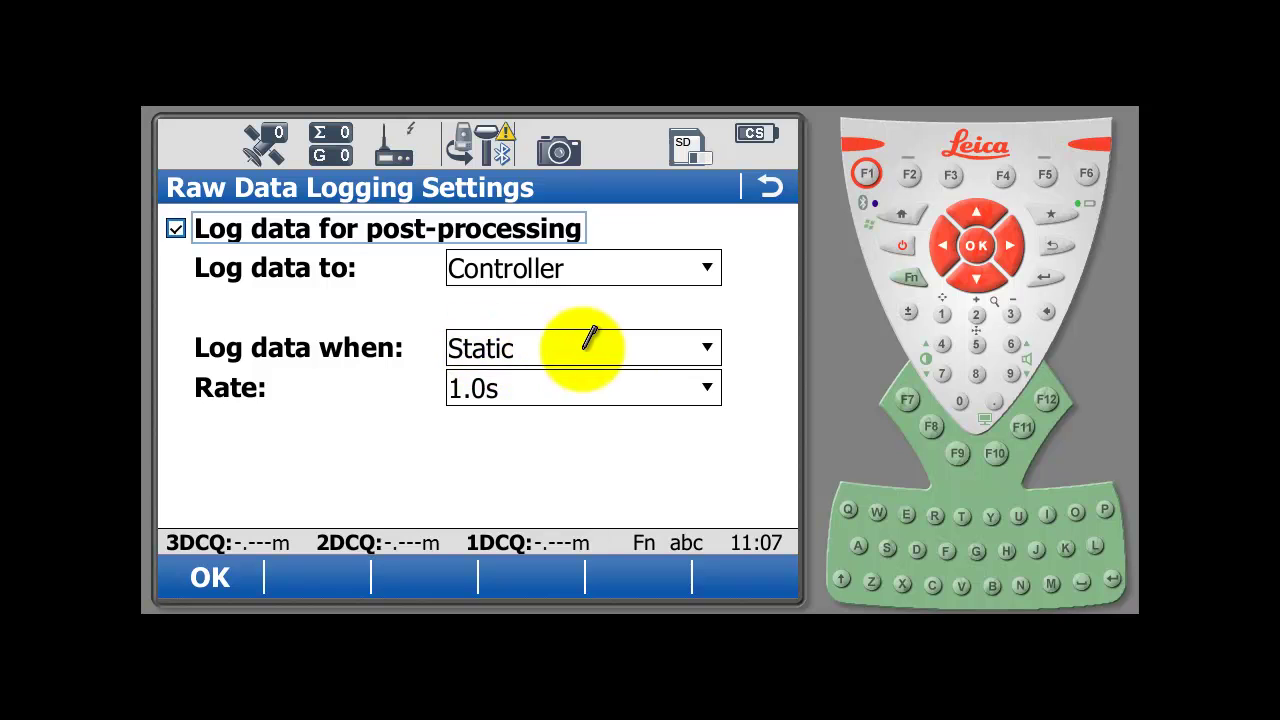
click(670, 346)
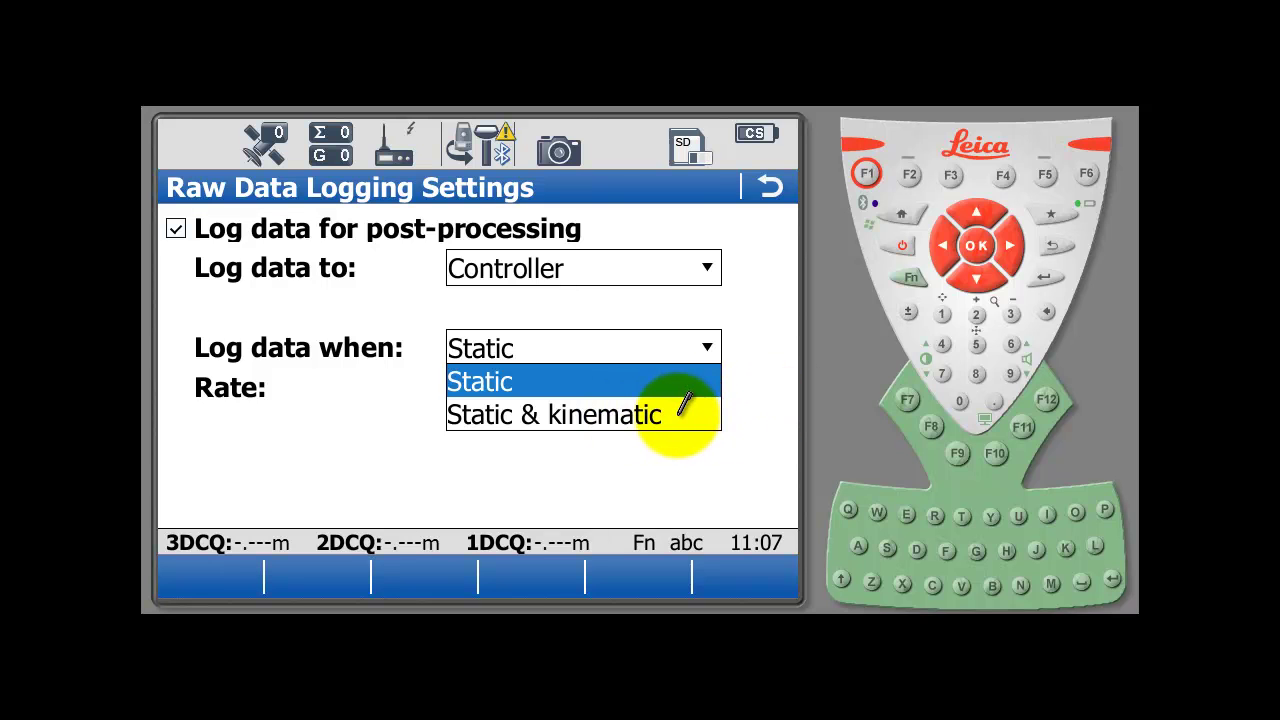
click(566, 415)
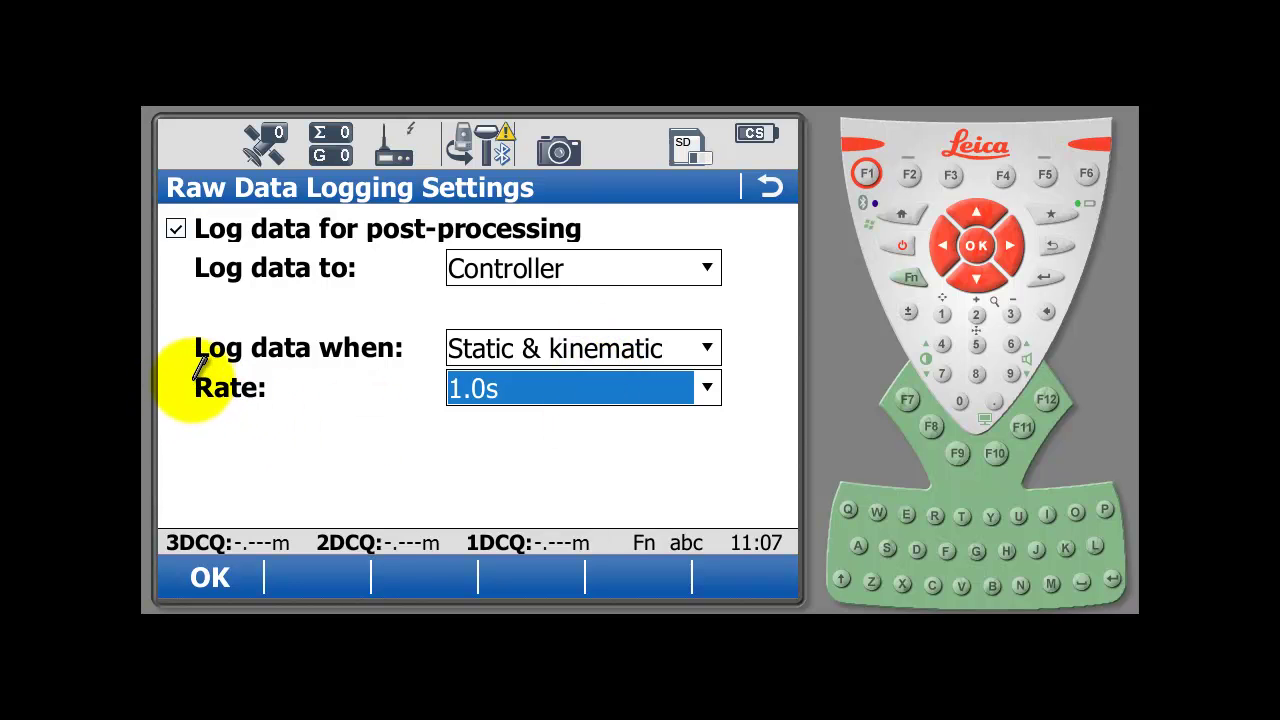
click(530, 390)
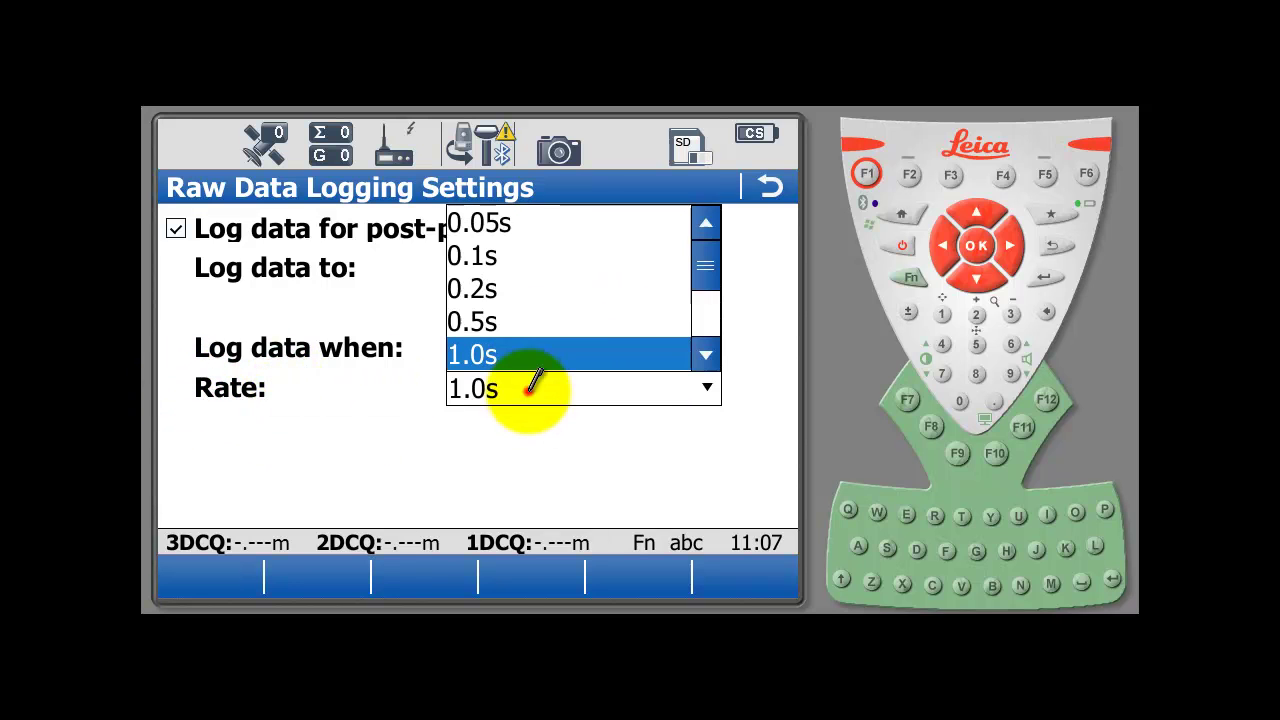
click(484, 220)
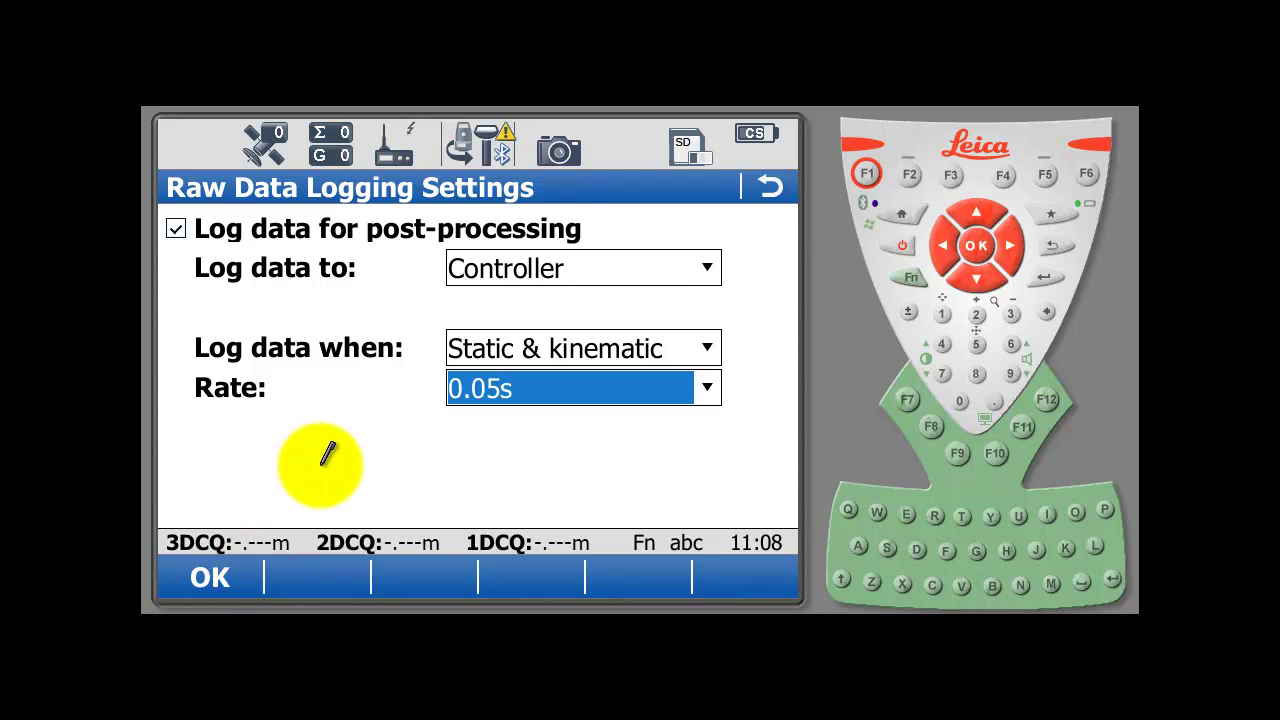
click(211, 576)
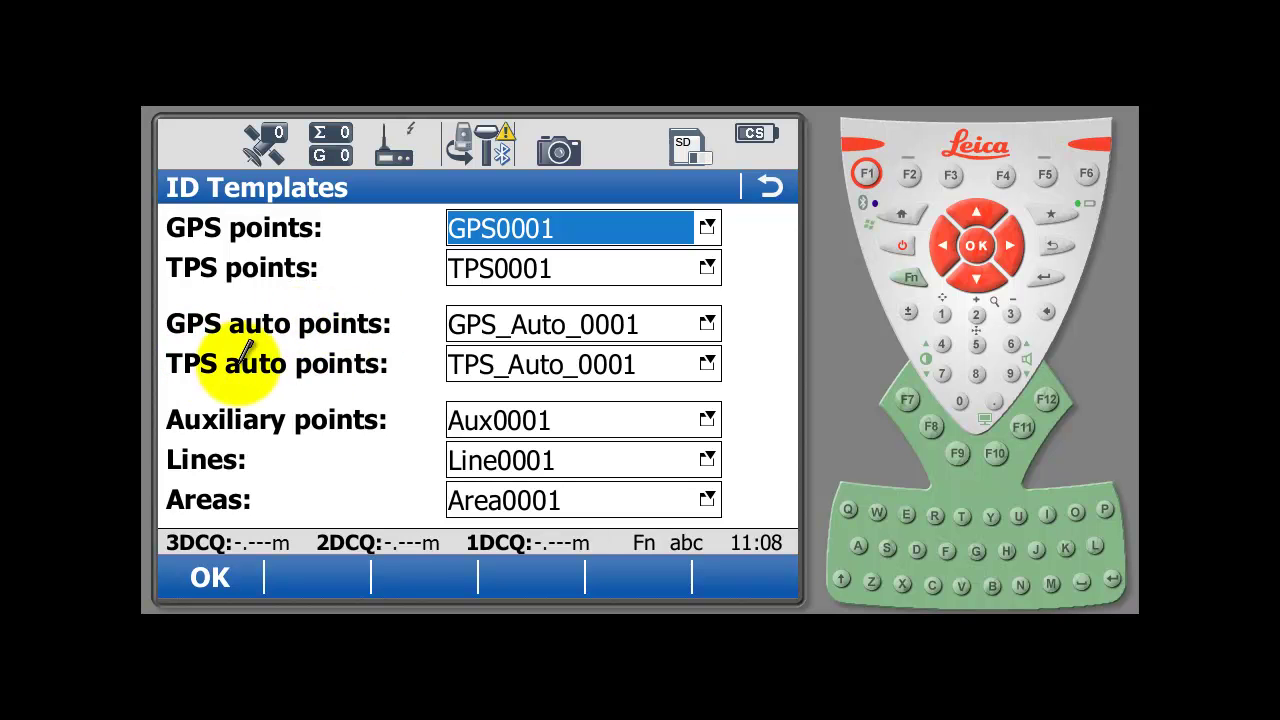
Assign the Date & time ID template to both GPS auto points and TPS auto points, and accept the templates
click(560, 320)
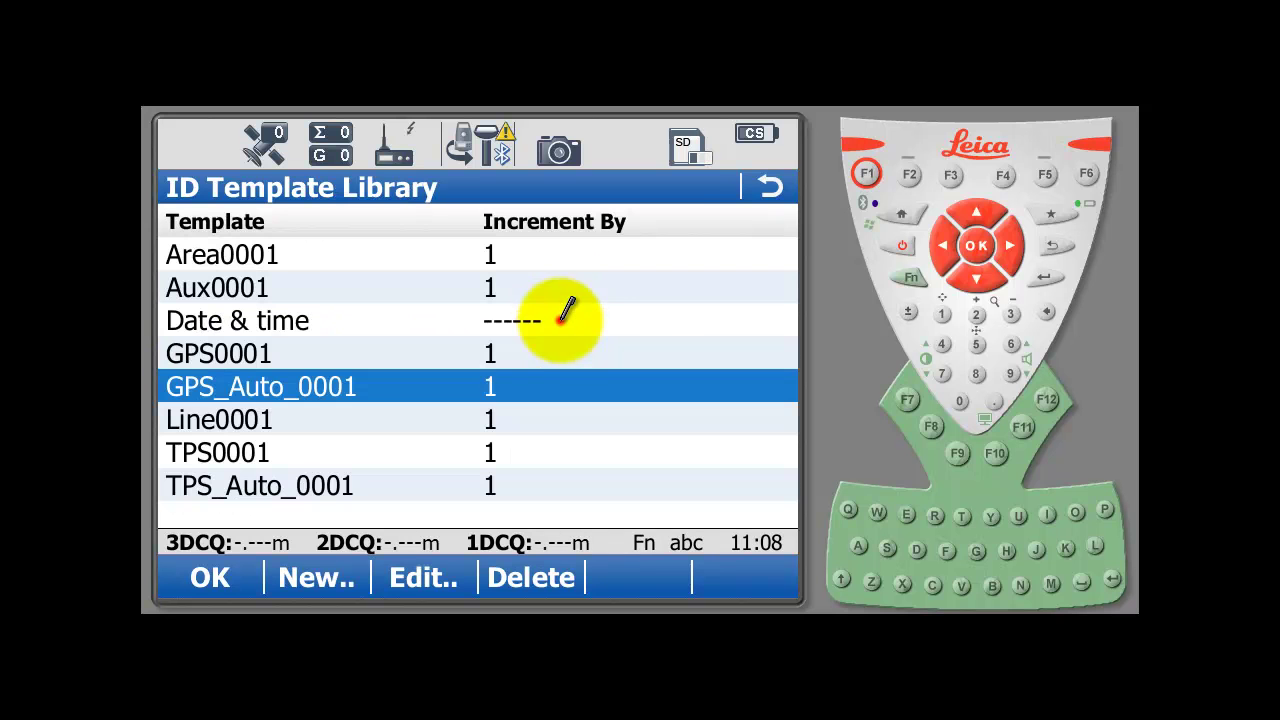
click(297, 320)
click(205, 575)
click(487, 360)
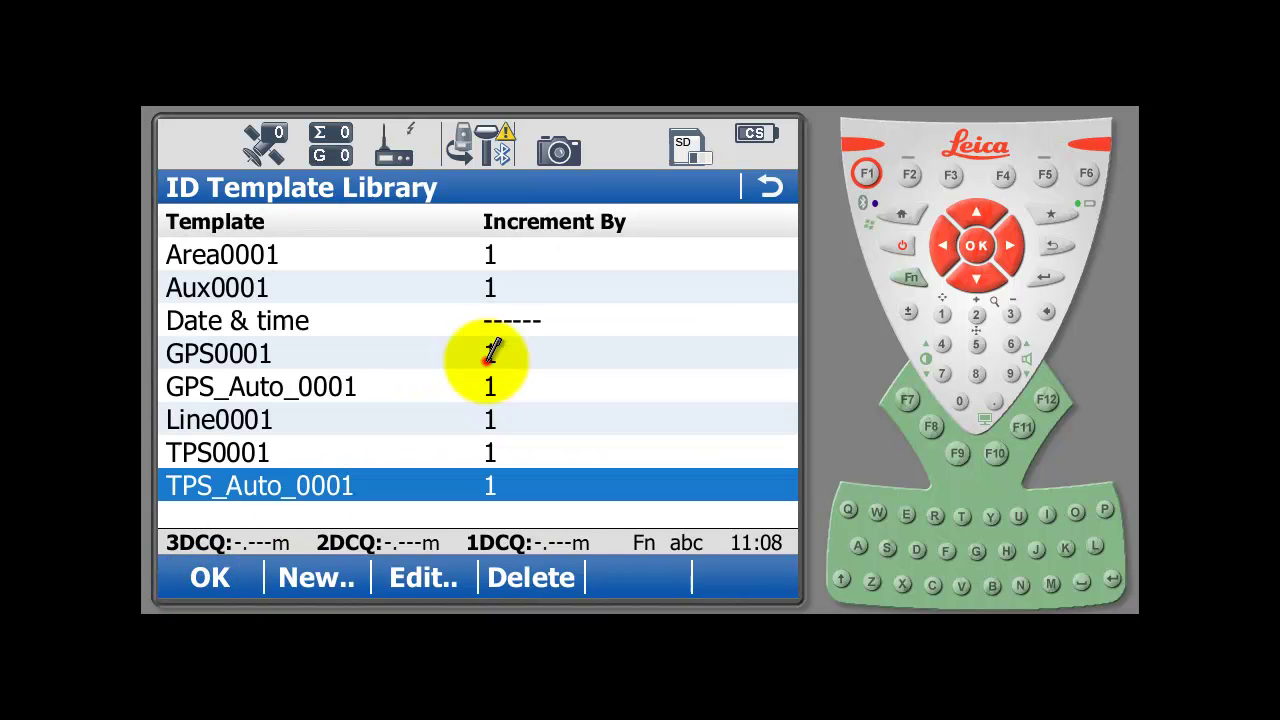
click(297, 322)
click(210, 577)
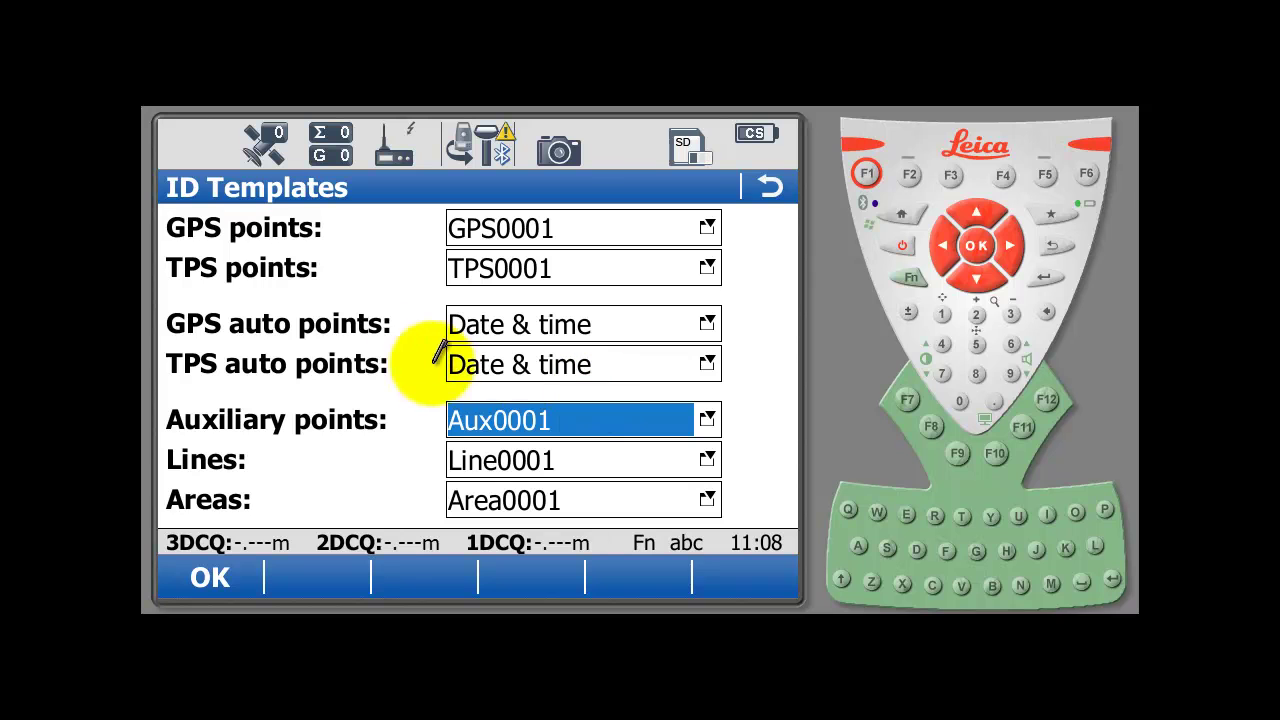
click(216, 570)
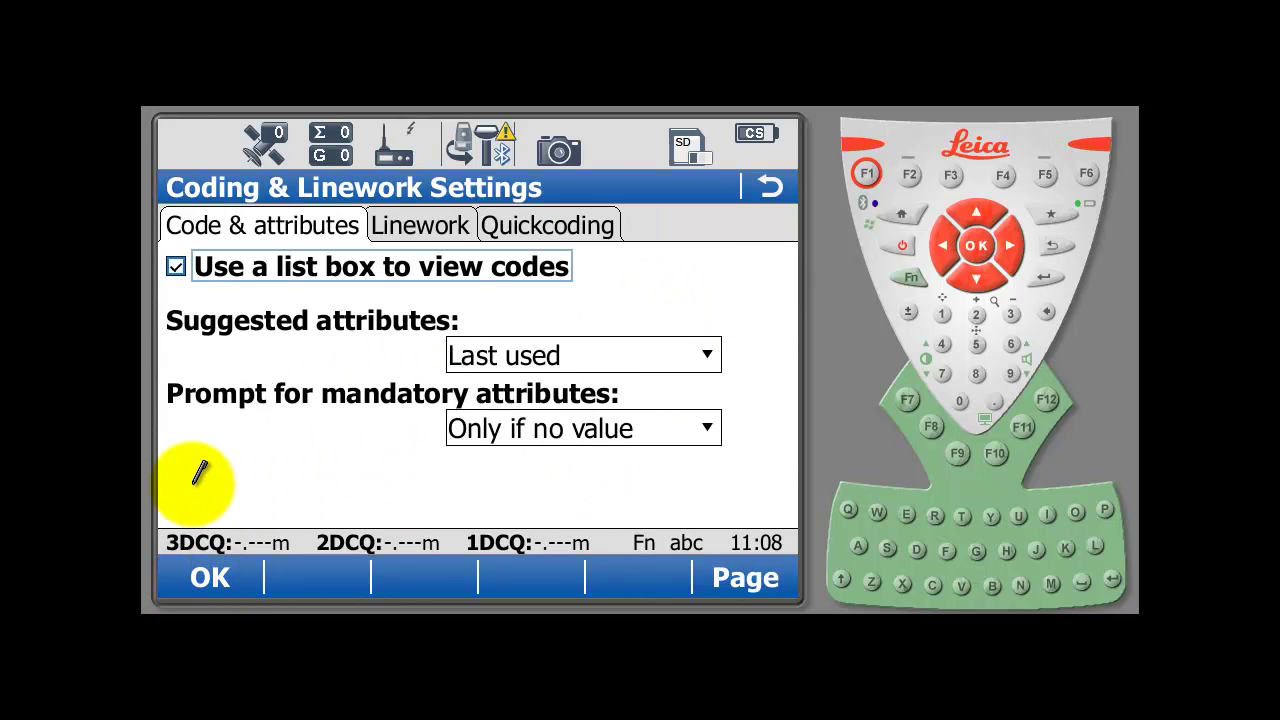
Check the linework settings and accept the coding, survey screen, and hot keys and favourites settings
click(400, 226)
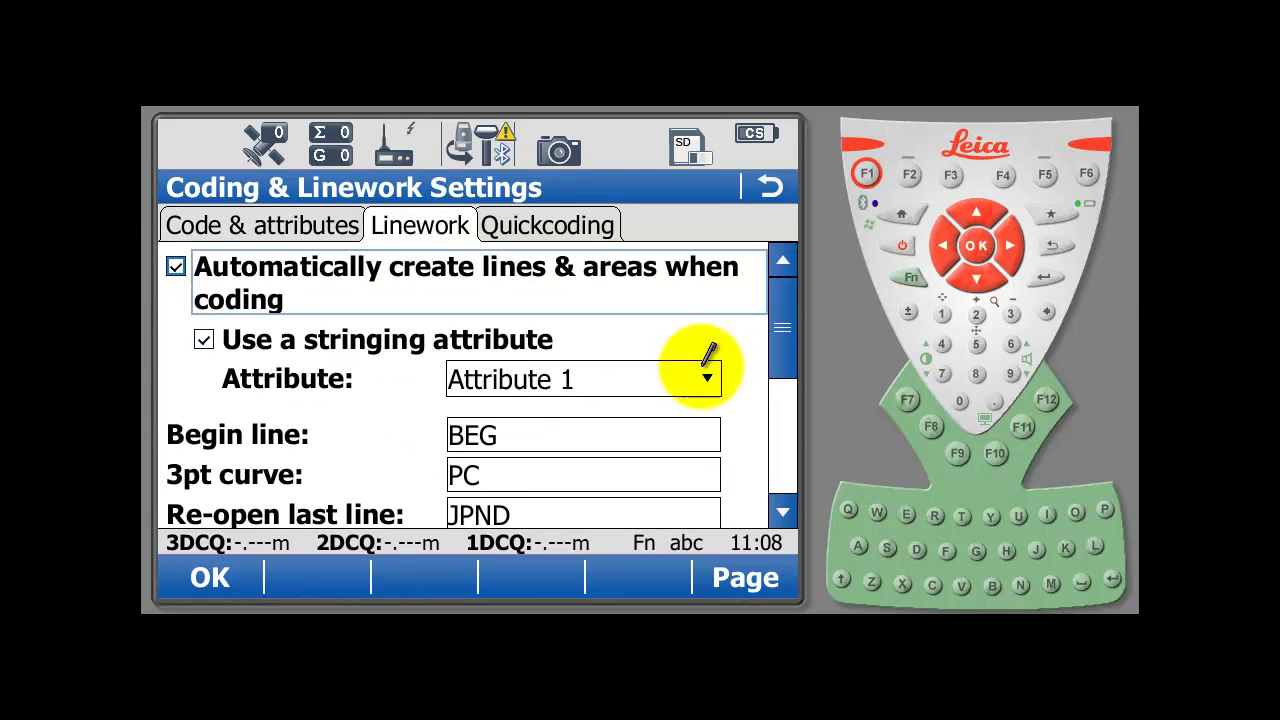
click(214, 574)
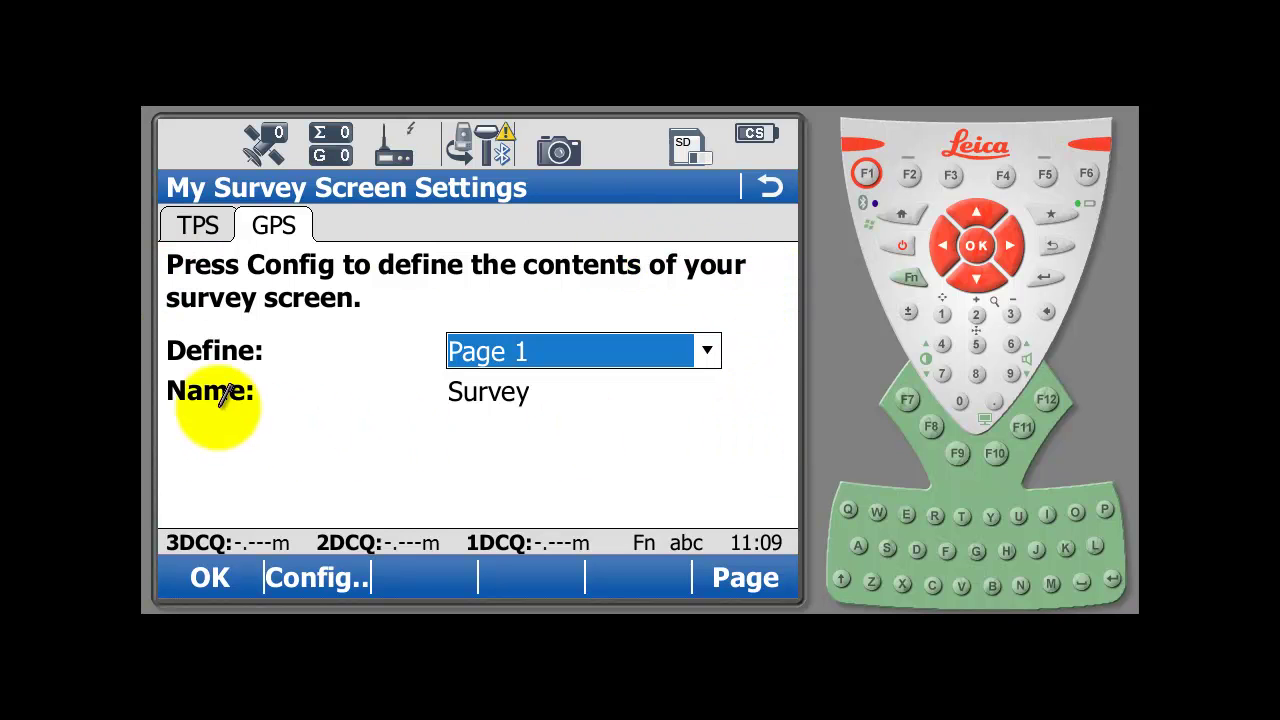
click(192, 222)
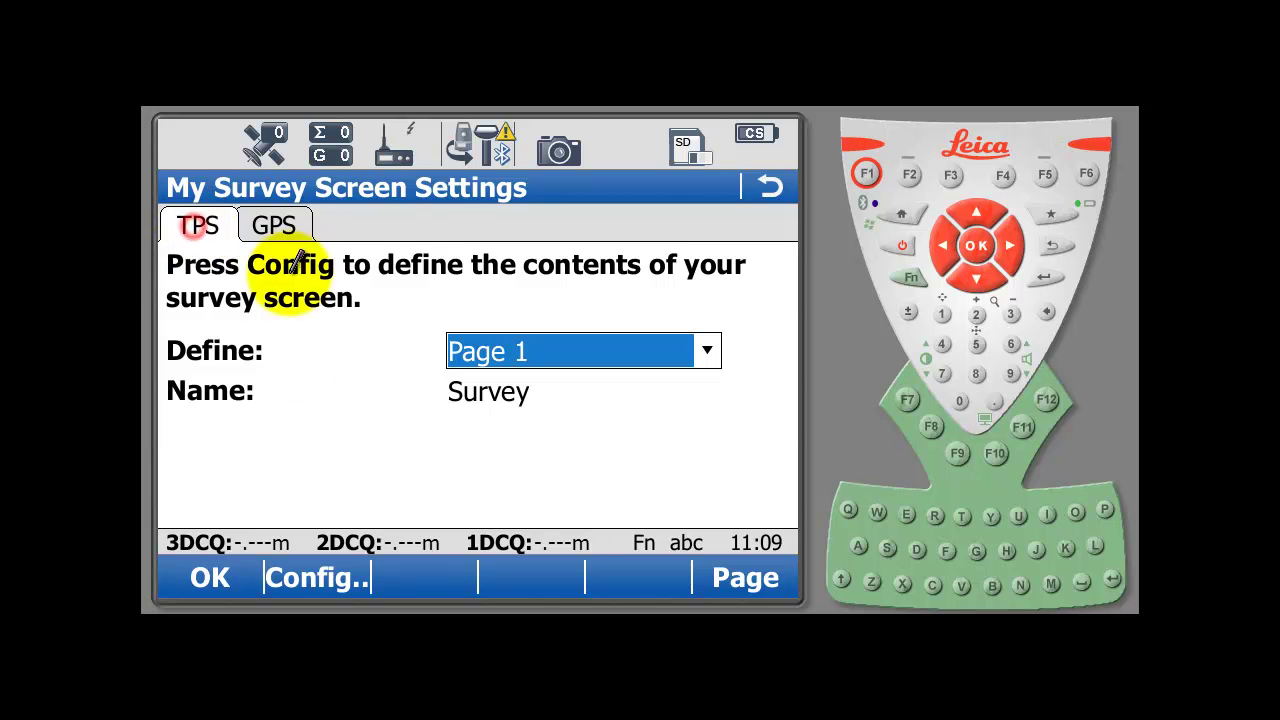
click(212, 572)
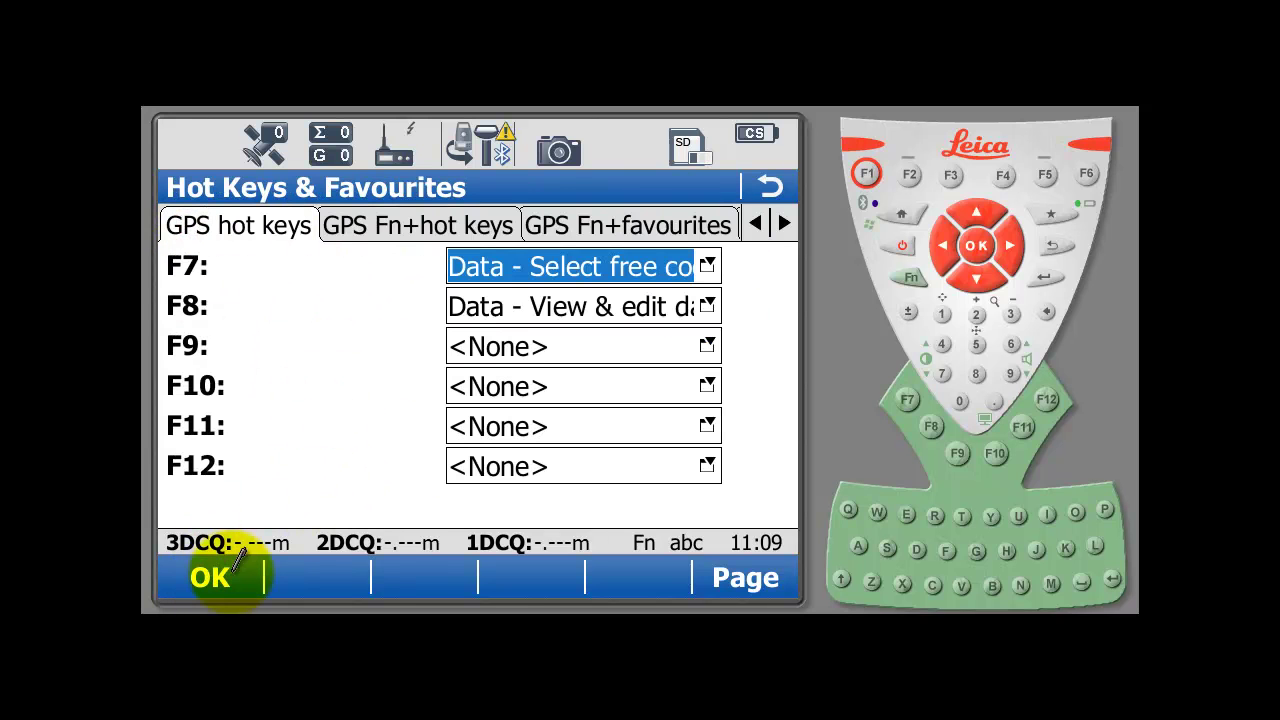
click(194, 586)
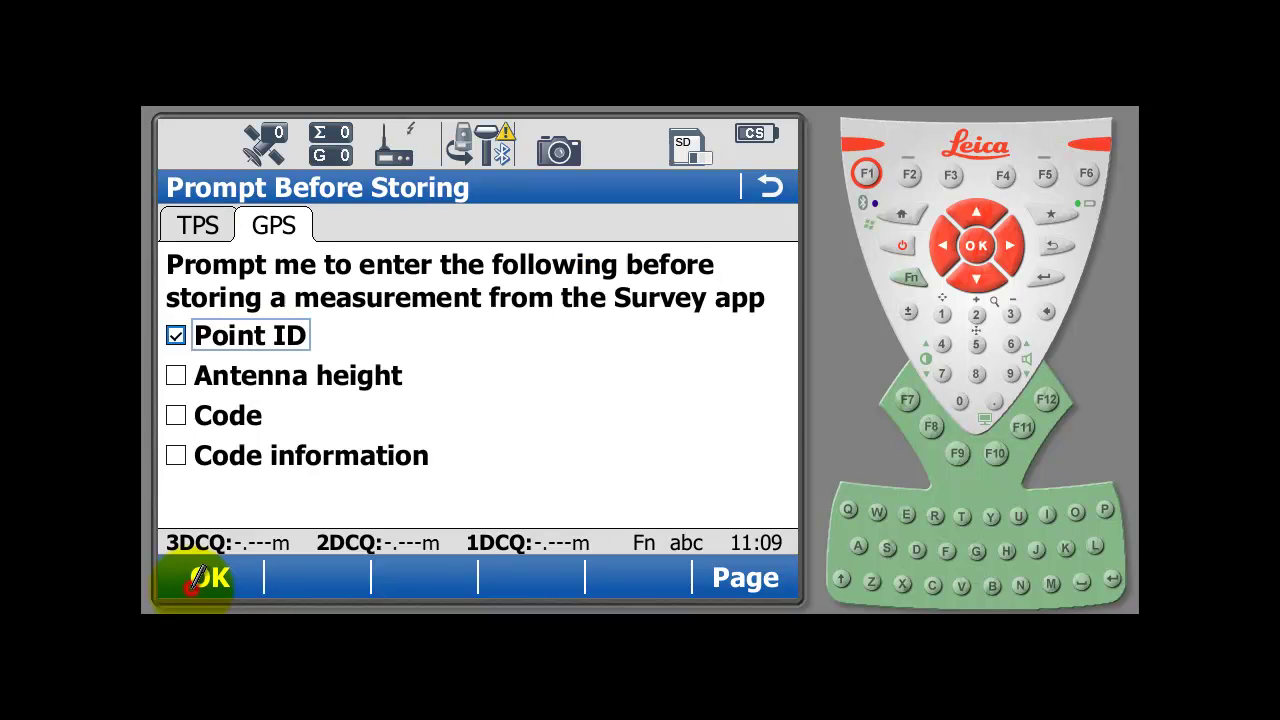
Disable the Point ID prompt before storing GPS measurements, check the TPS prompts and accept
click(176, 335)
click(195, 222)
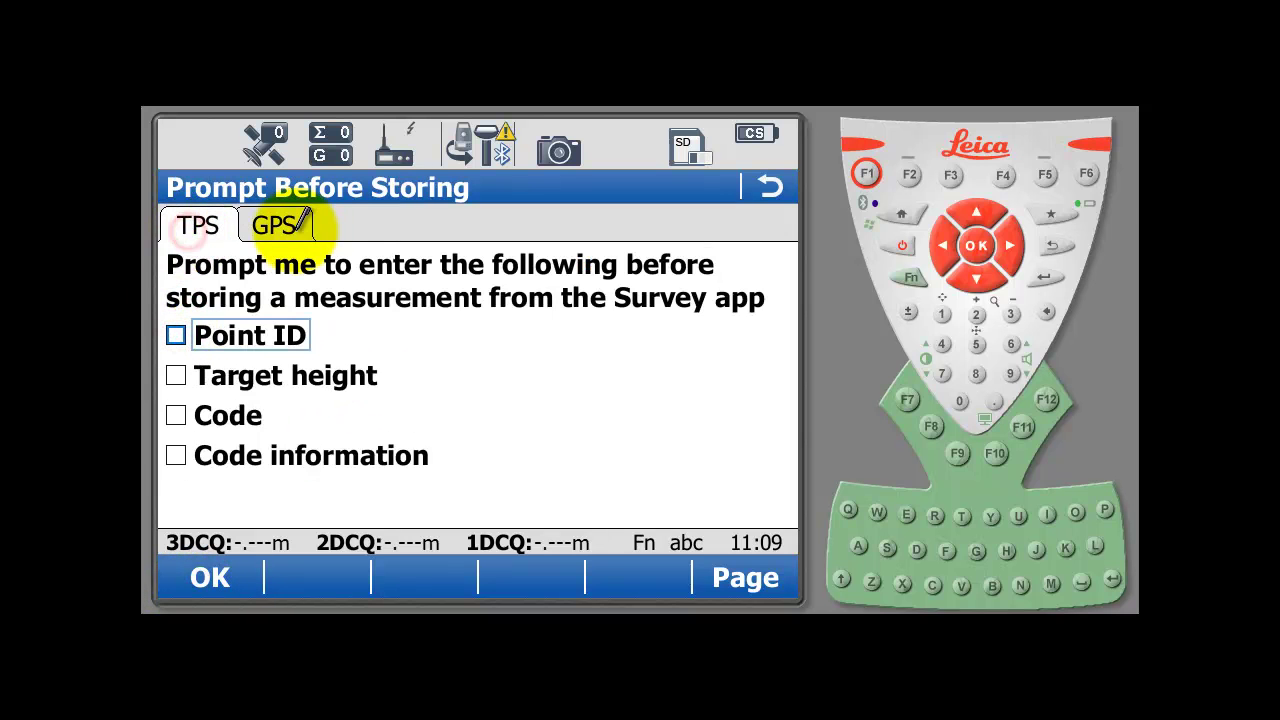
click(285, 225)
click(212, 225)
click(255, 225)
click(200, 225)
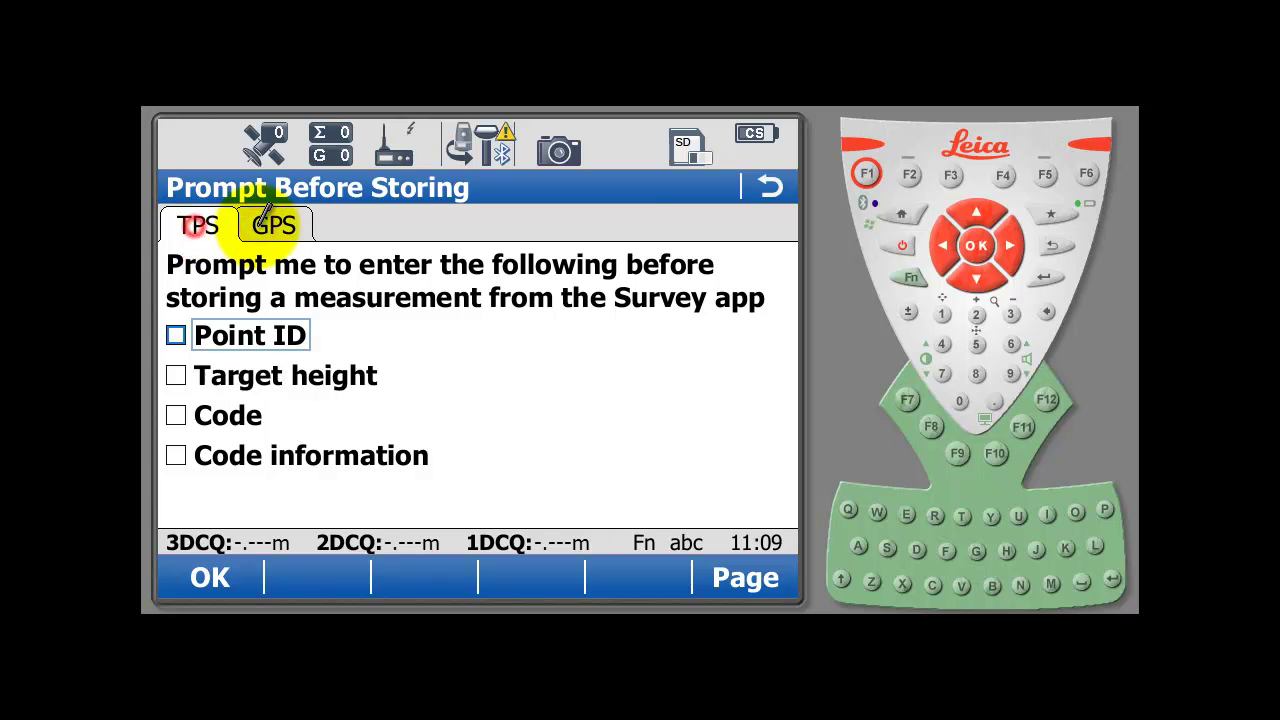
click(258, 226)
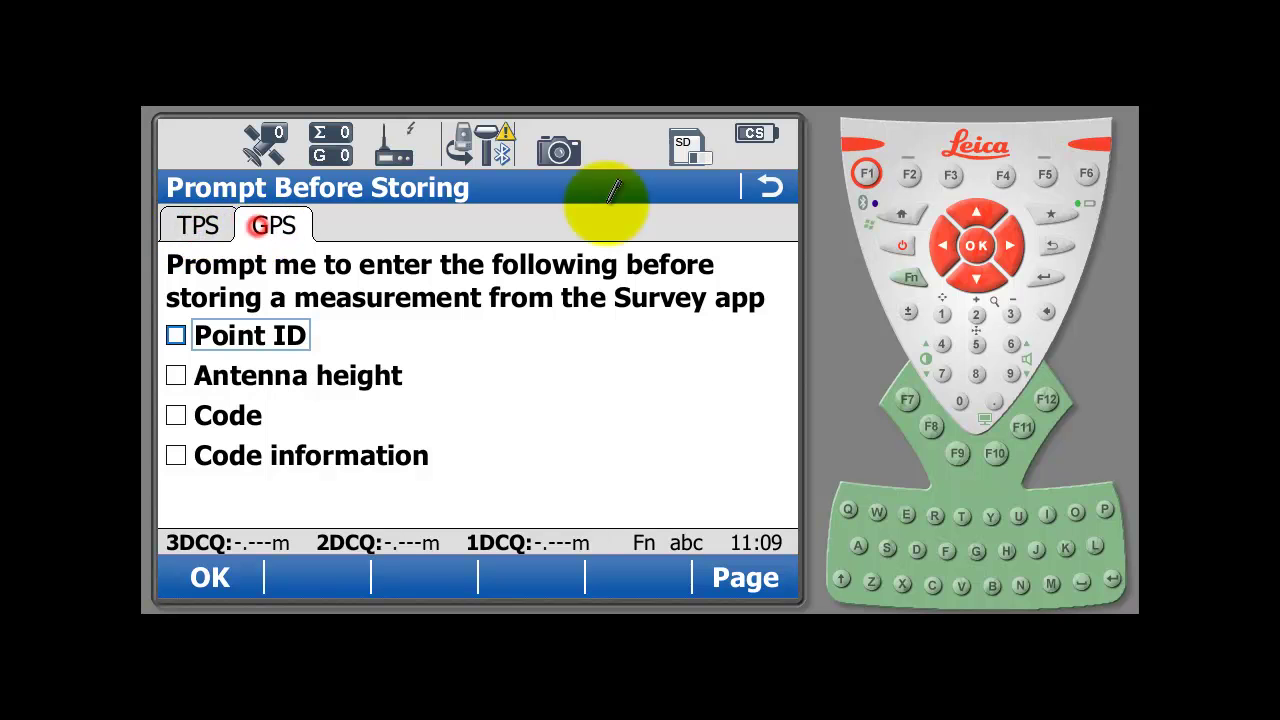
click(210, 578)
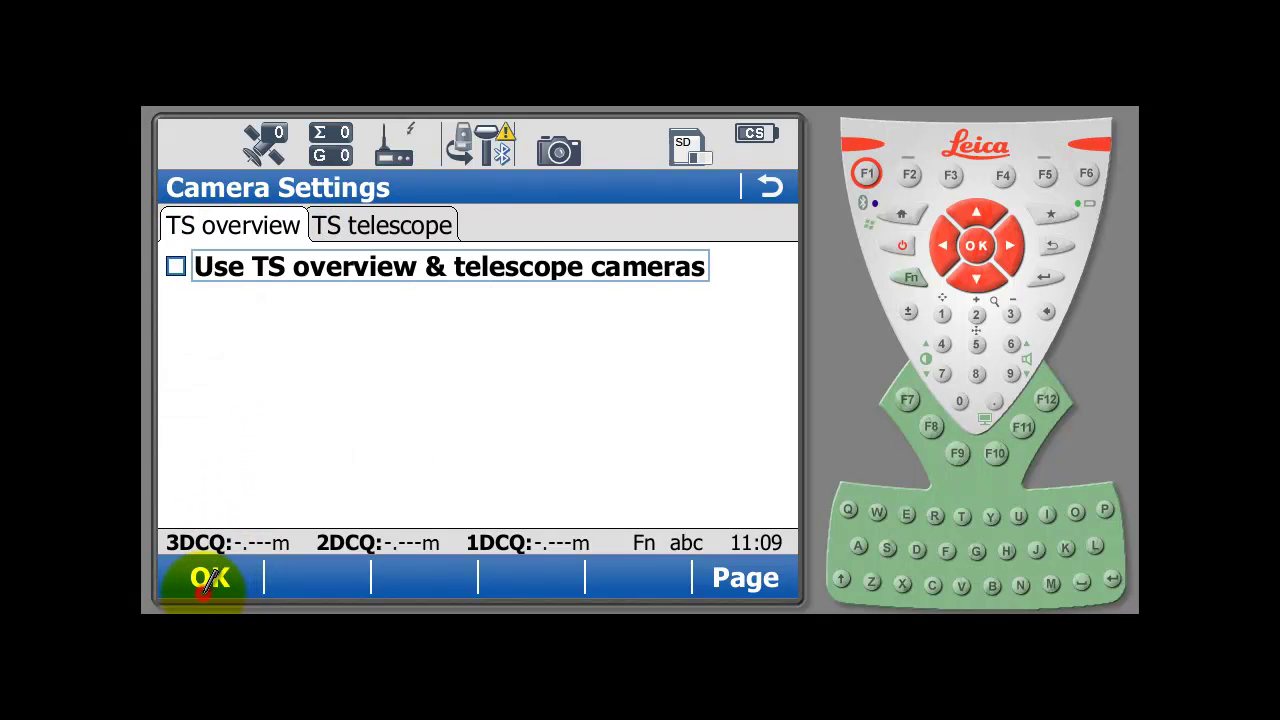
Accept the camera settings, then check and accept the regional time settings and the general SmartWorx Viva options
click(210, 578)
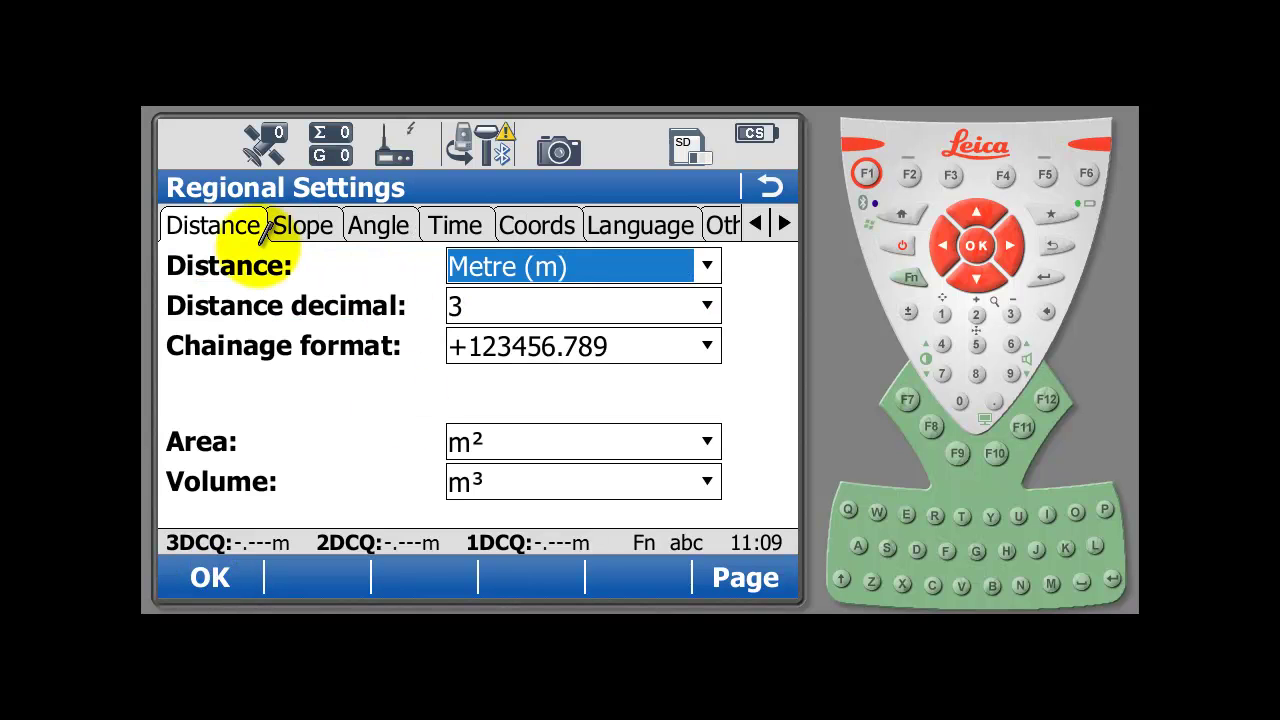
click(455, 224)
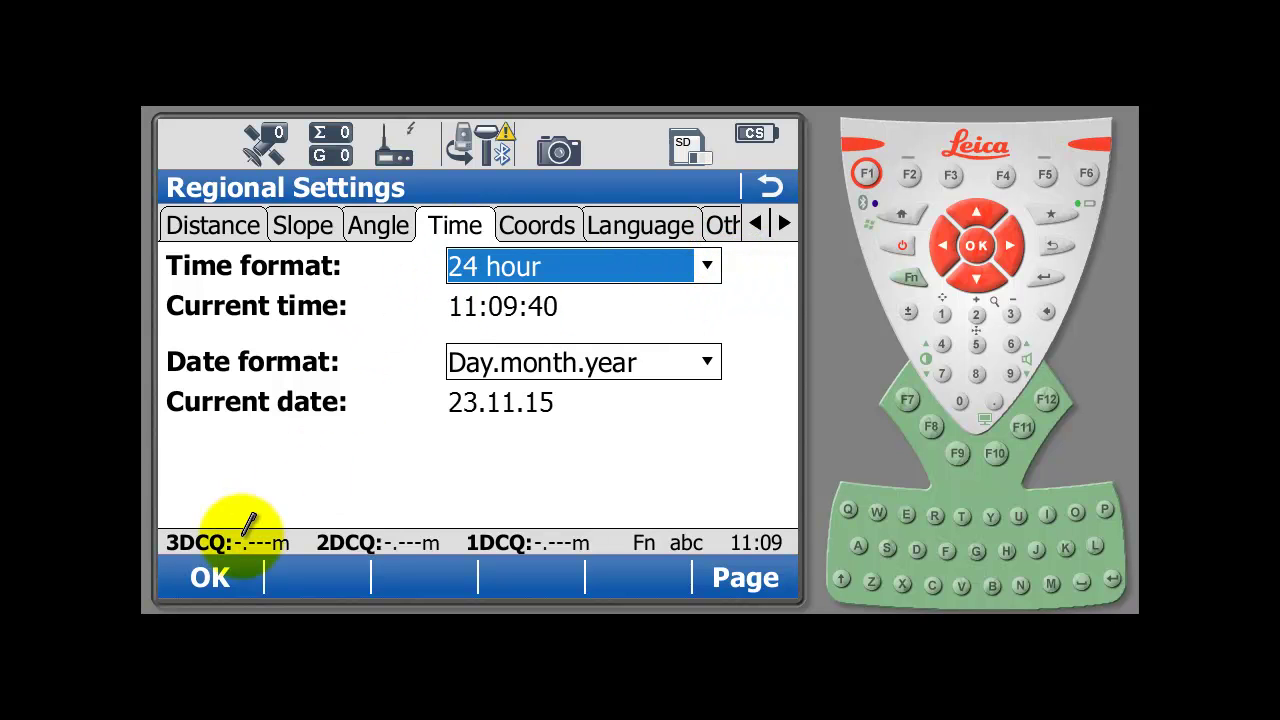
click(210, 577)
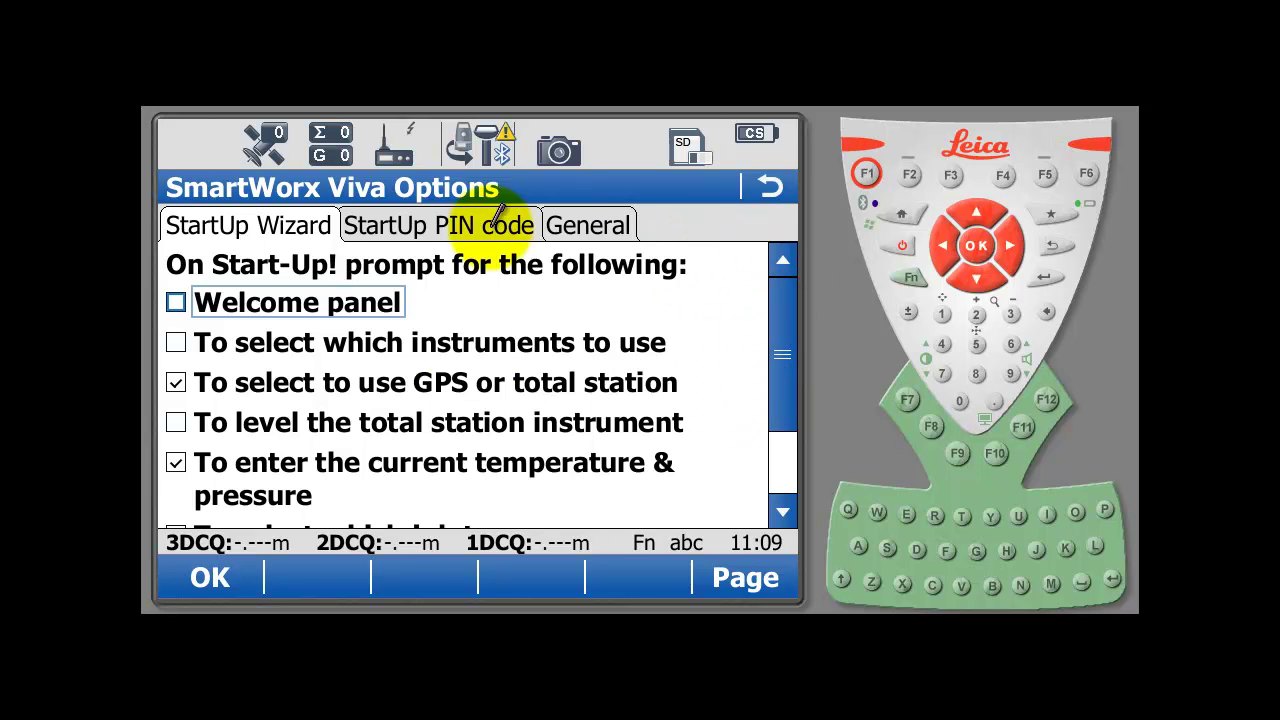
click(567, 212)
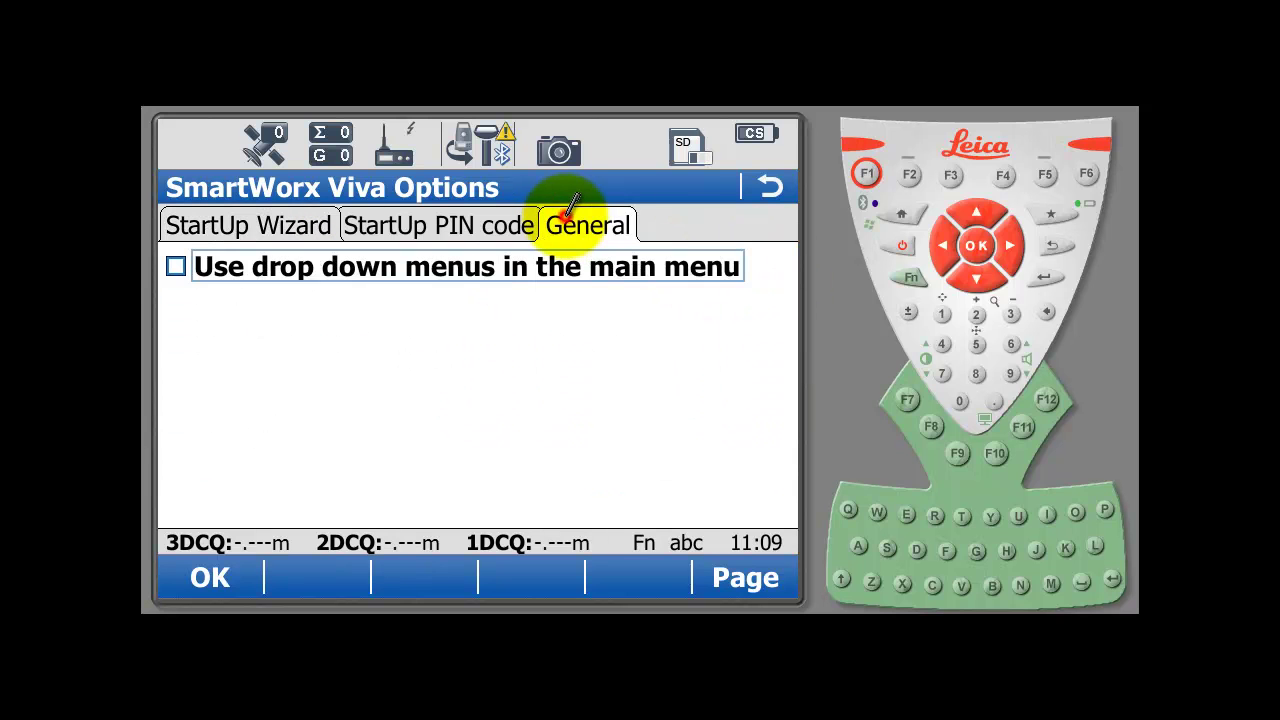
click(208, 575)
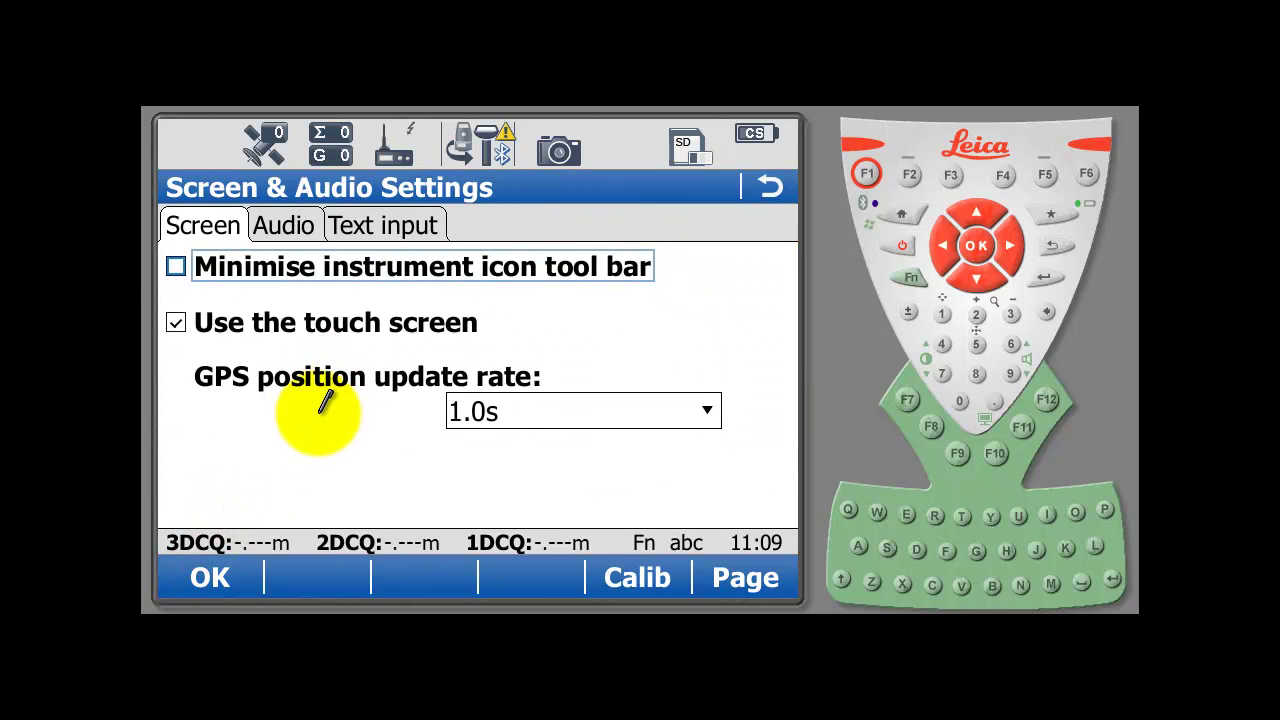
Set the GPS position update rate to 0.2s and check the text input and audio settings
click(486, 414)
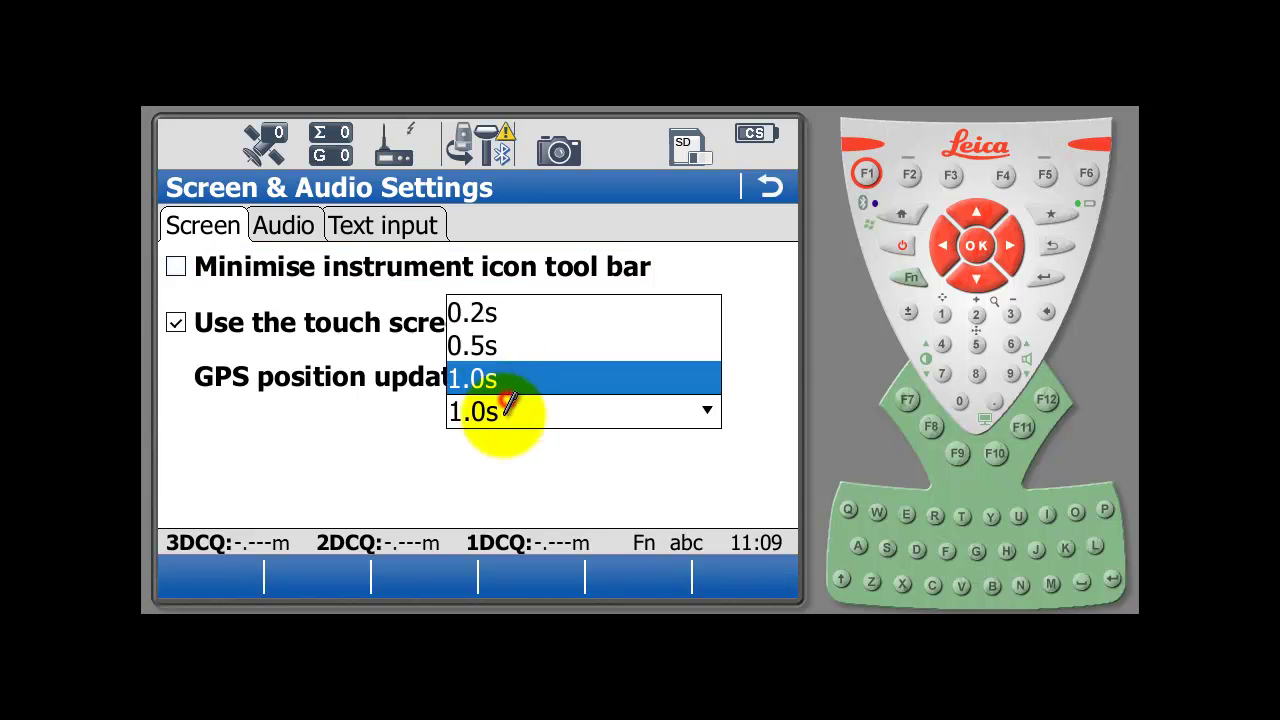
click(486, 314)
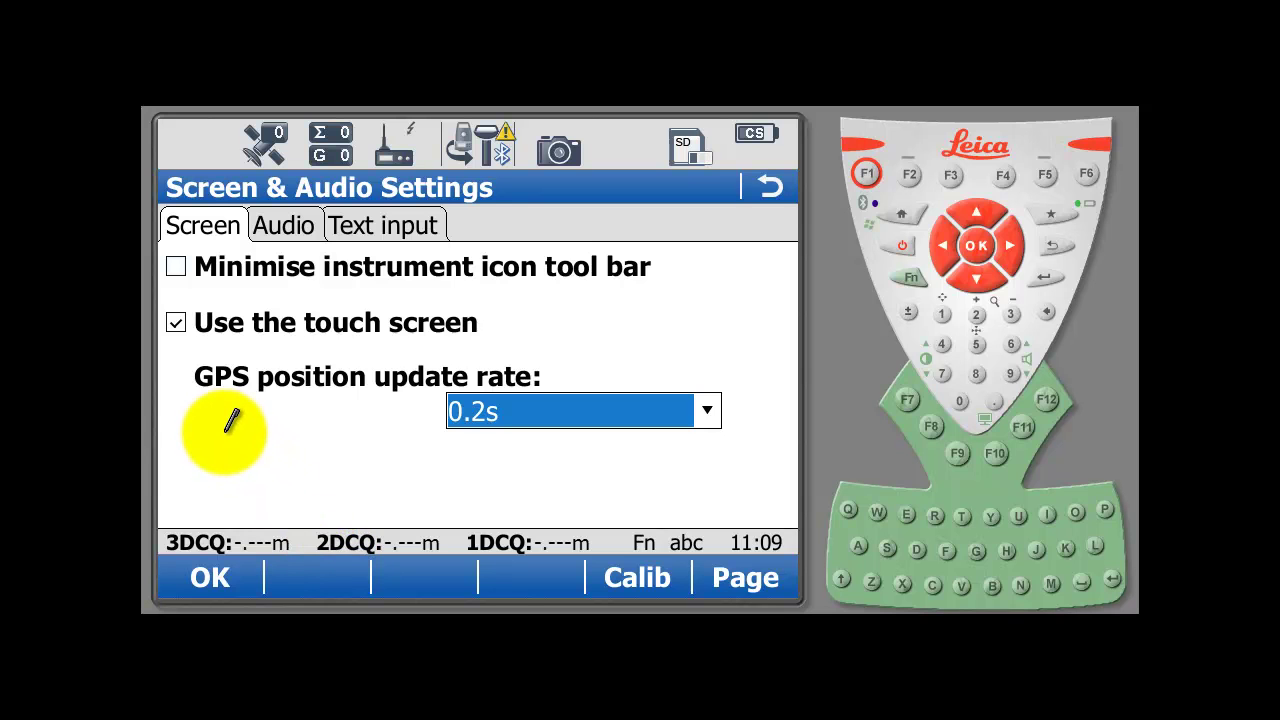
click(347, 222)
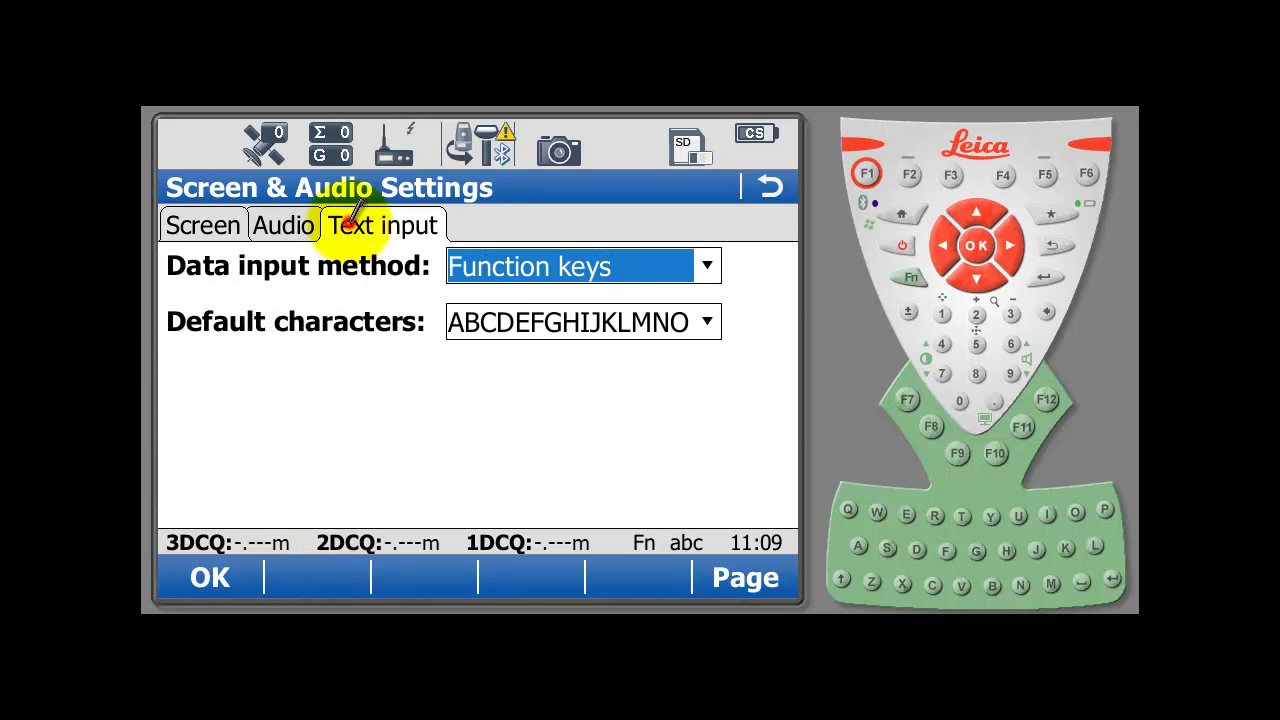
click(284, 222)
click(203, 222)
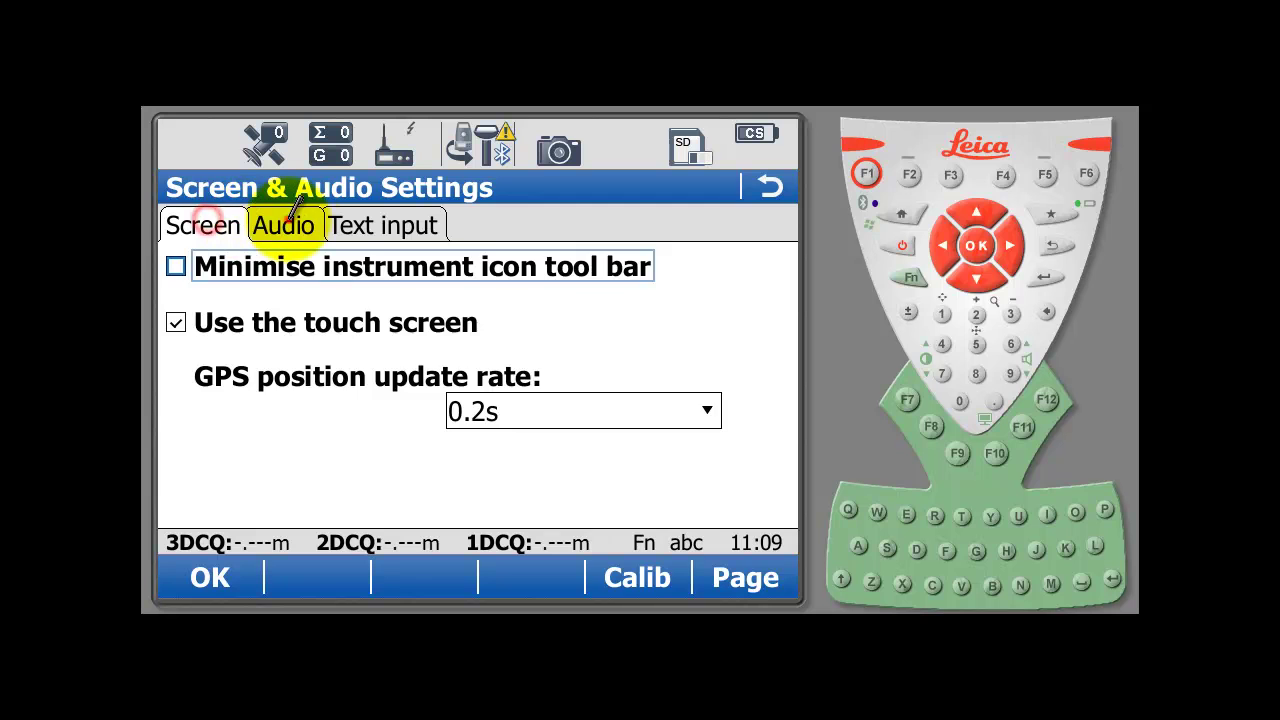
Set the message sounds to Sounds only and accept the screen and audio settings
click(286, 222)
click(471, 266)
click(471, 294)
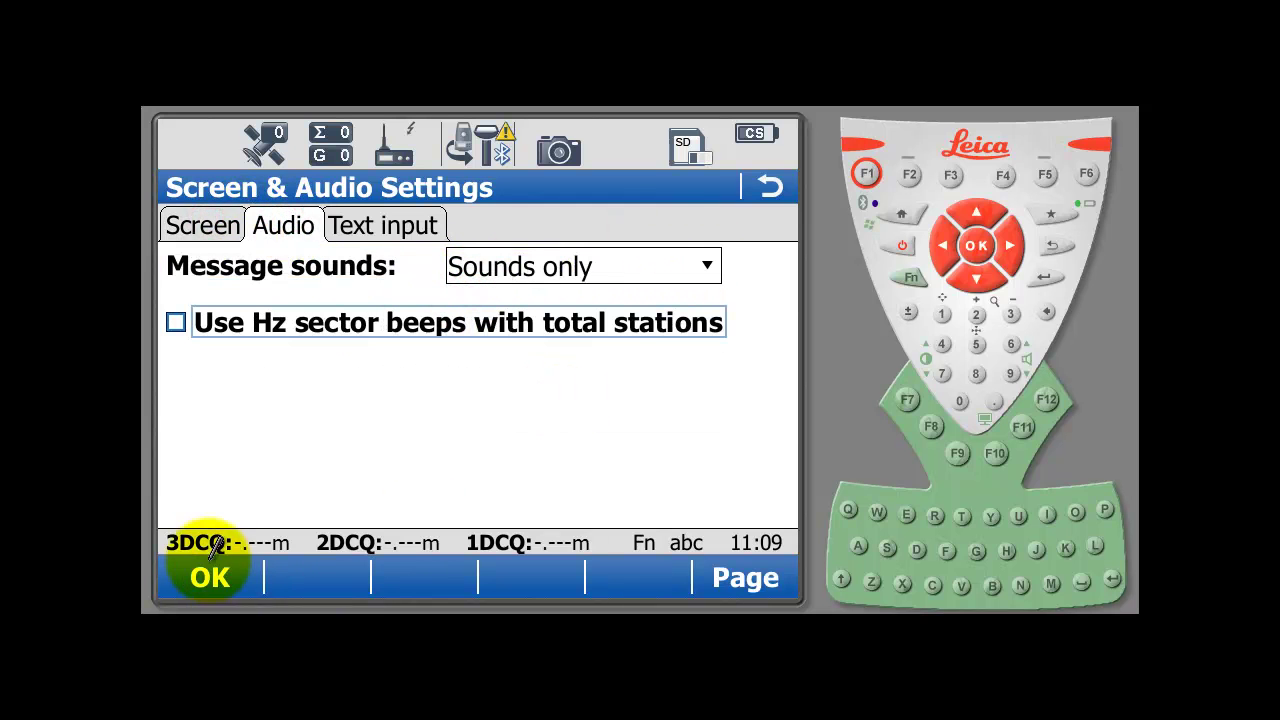
click(210, 578)
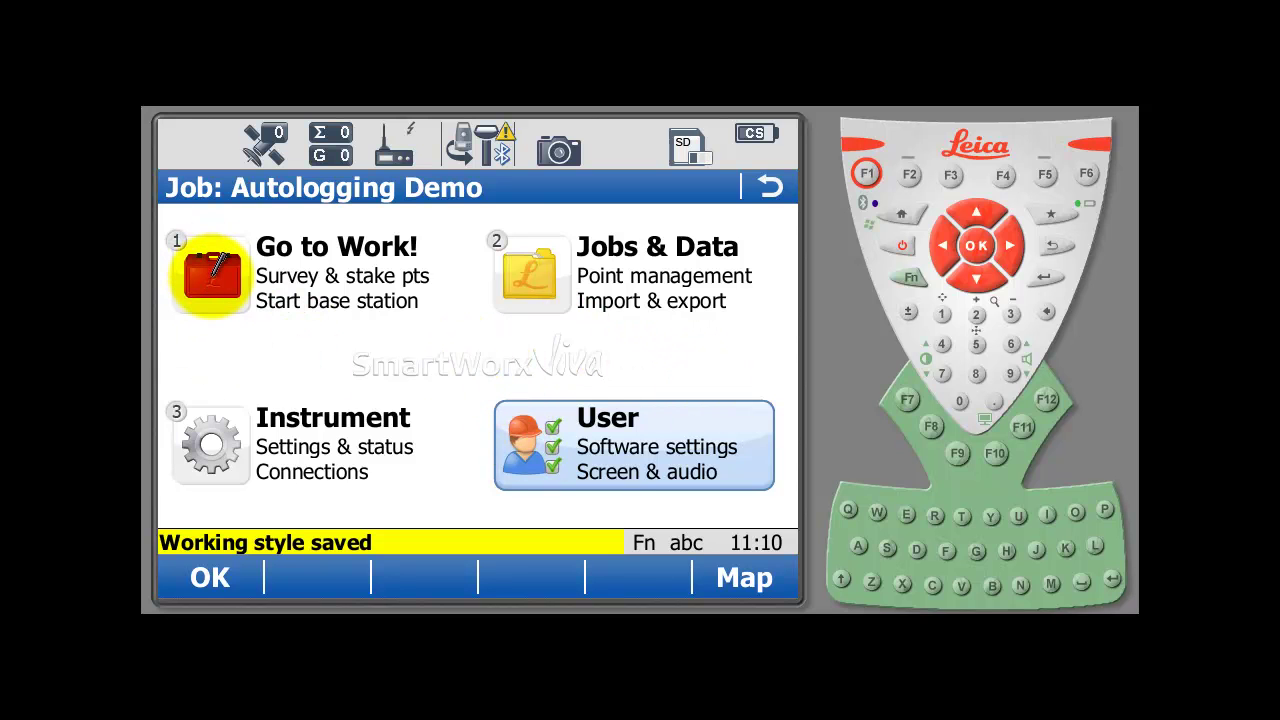
Start the Survey app for the Autologging Demo job and open its configuration
click(211, 271)
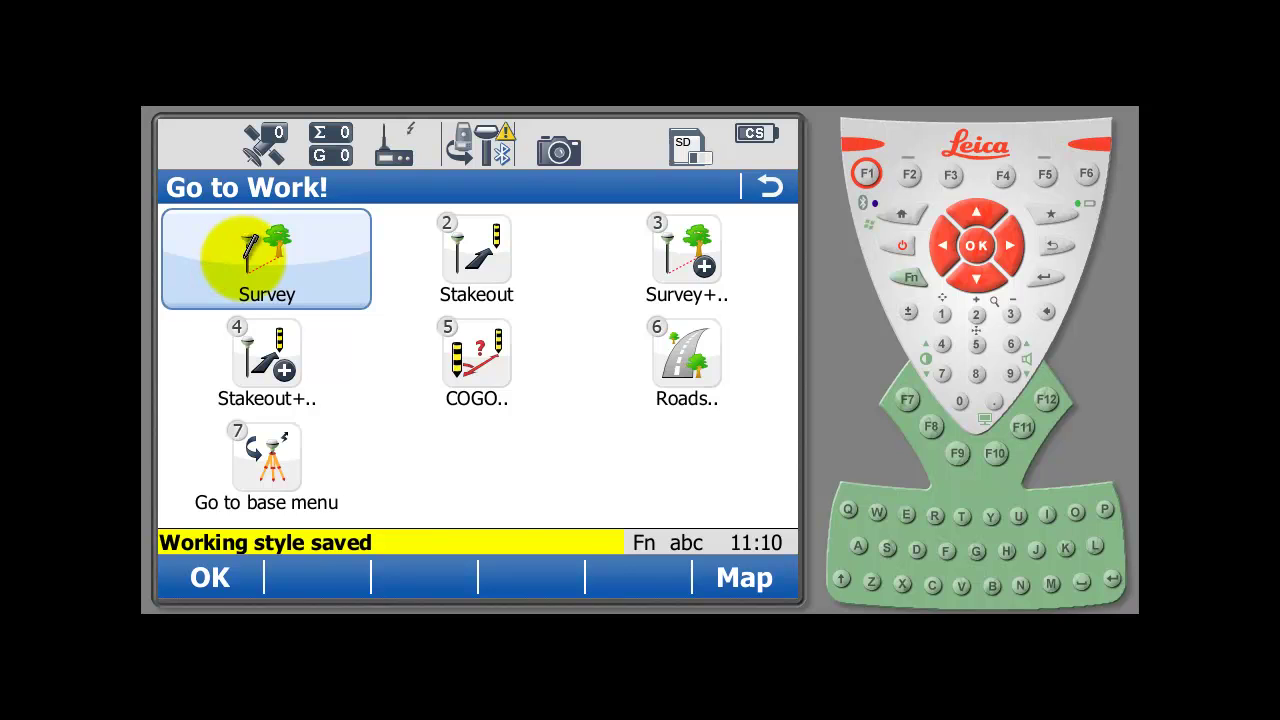
click(250, 252)
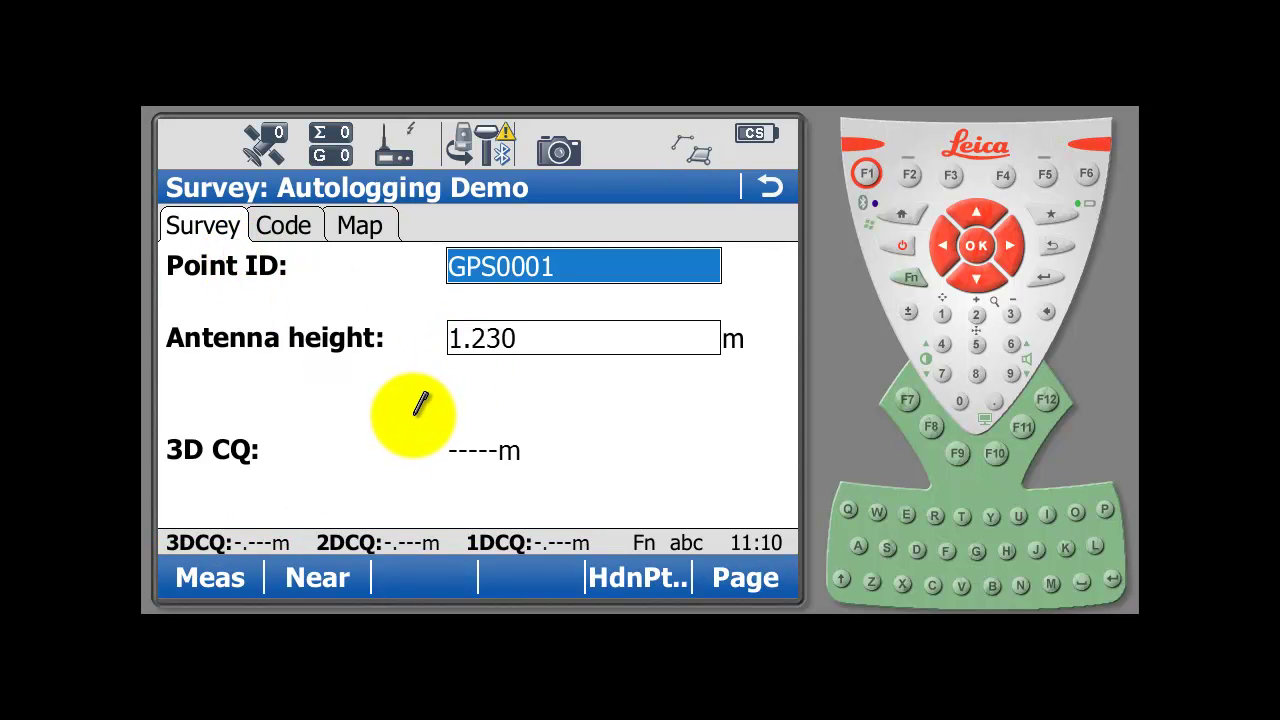
click(911, 286)
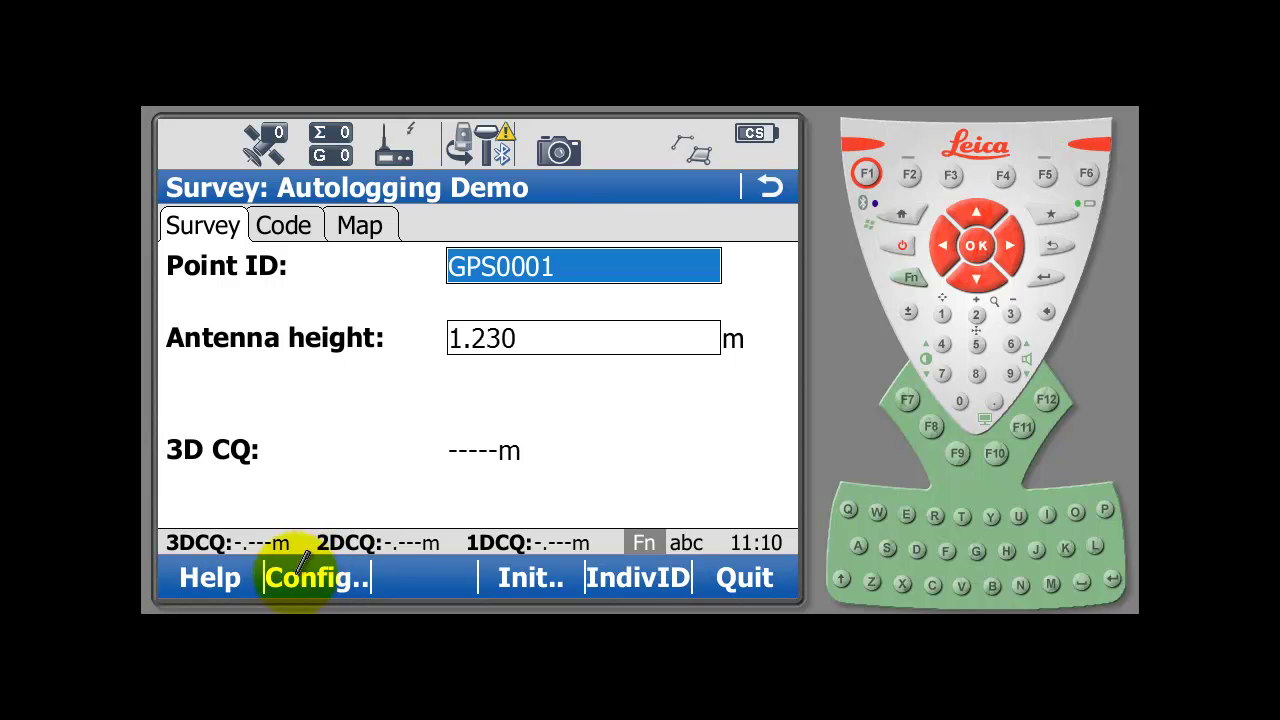
click(910, 183)
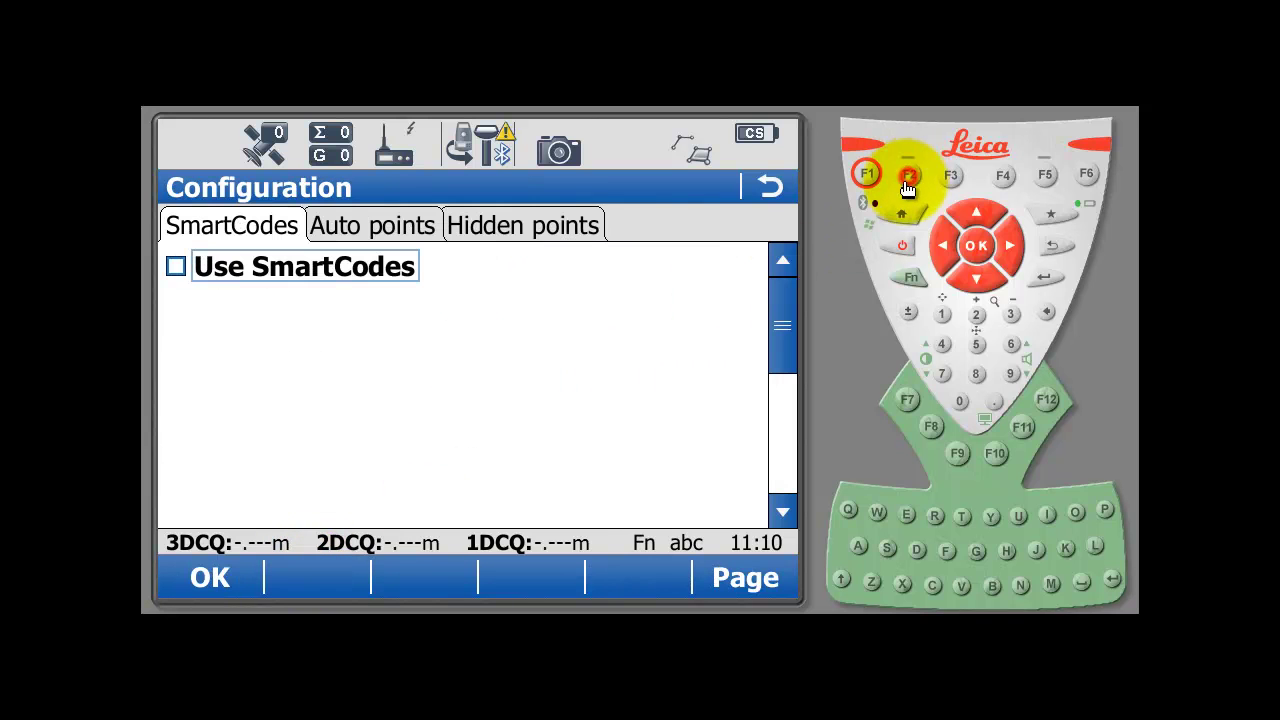
Turn on logging of auto points in the Survey configuration and store points by Distance or height
click(176, 265)
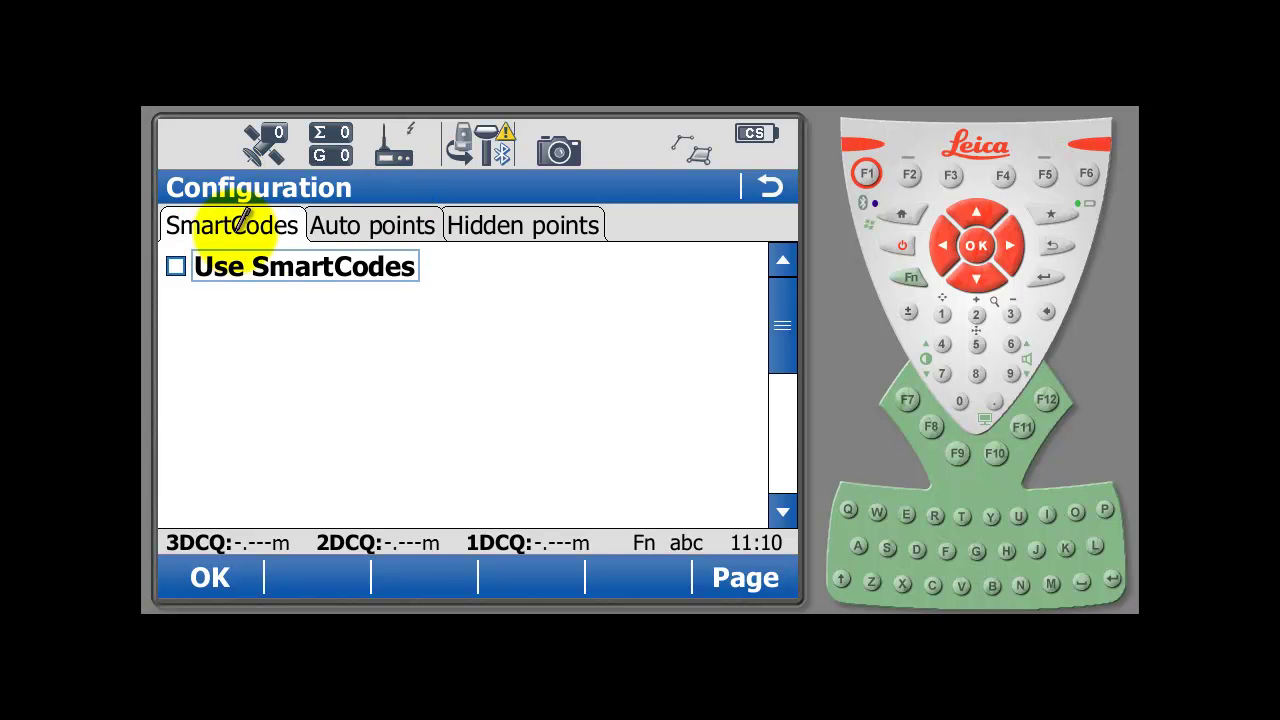
click(372, 220)
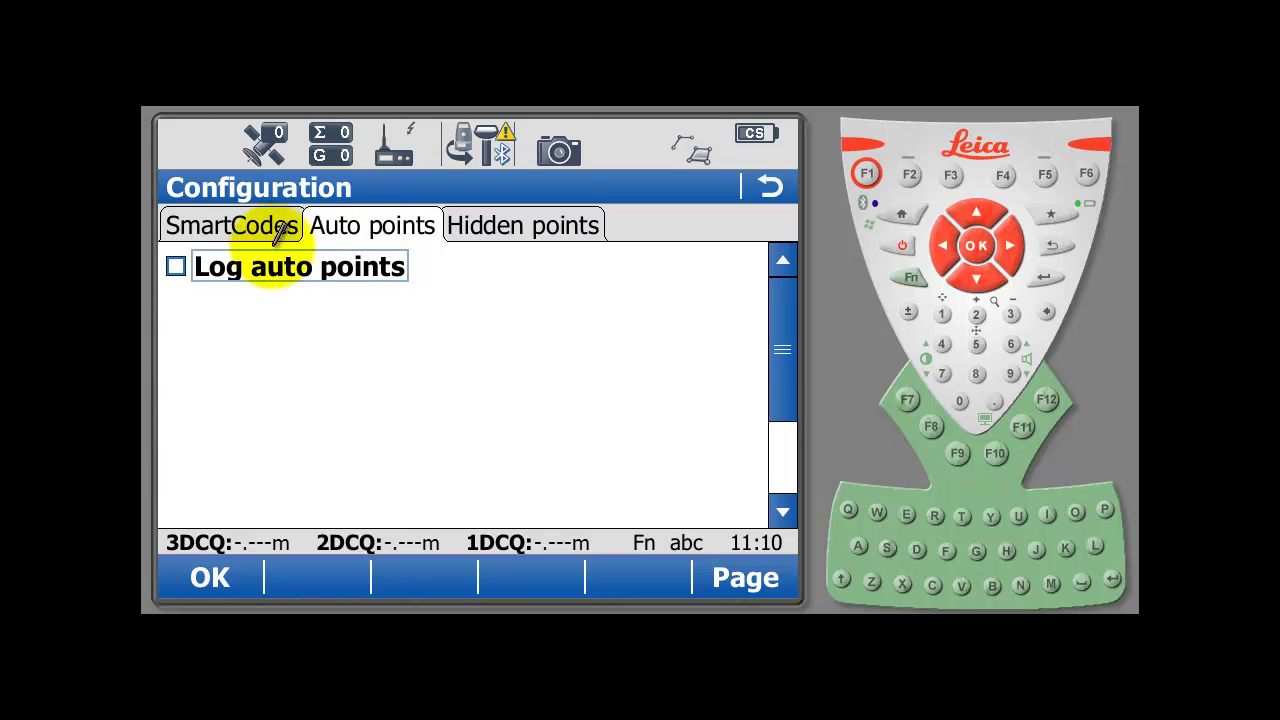
click(176, 265)
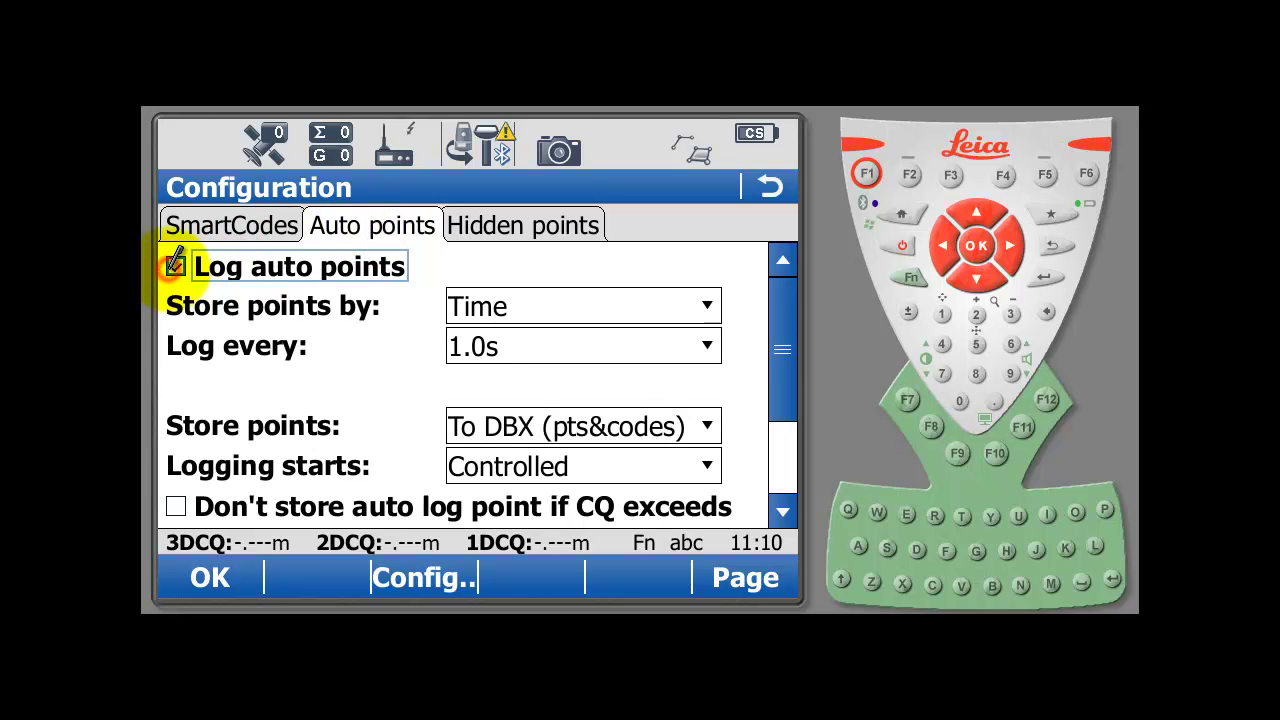
click(710, 298)
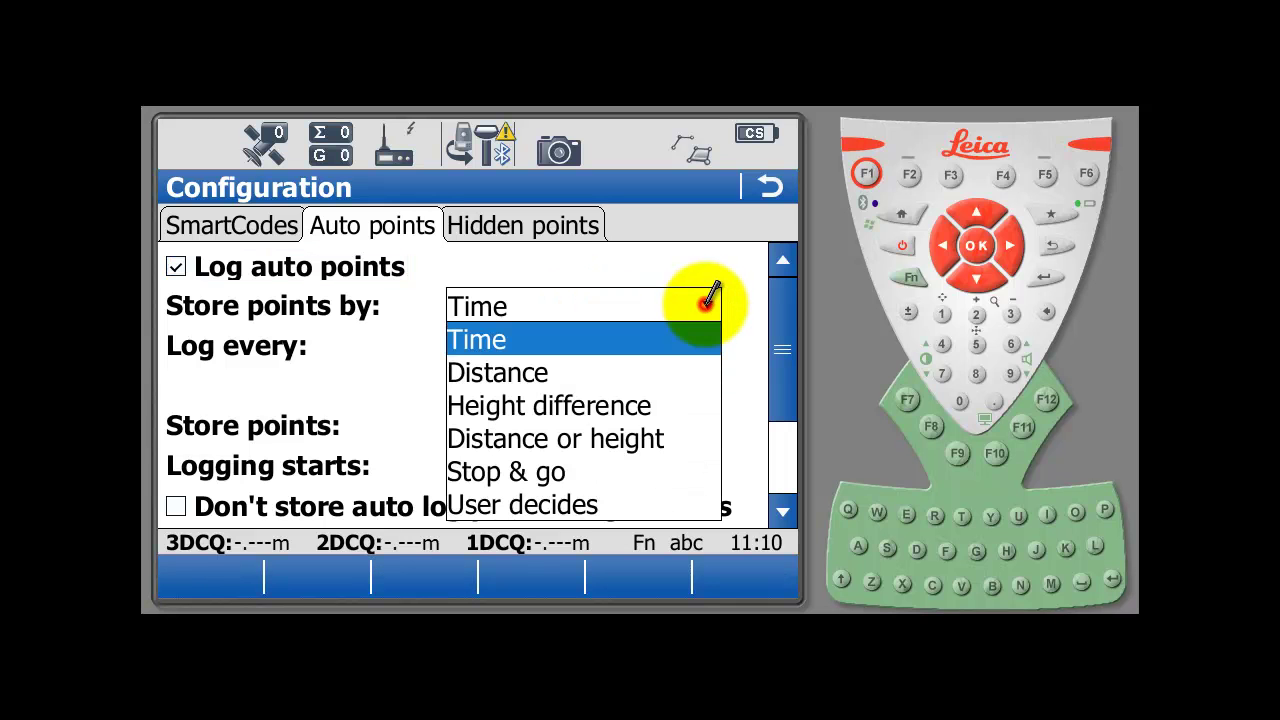
click(592, 430)
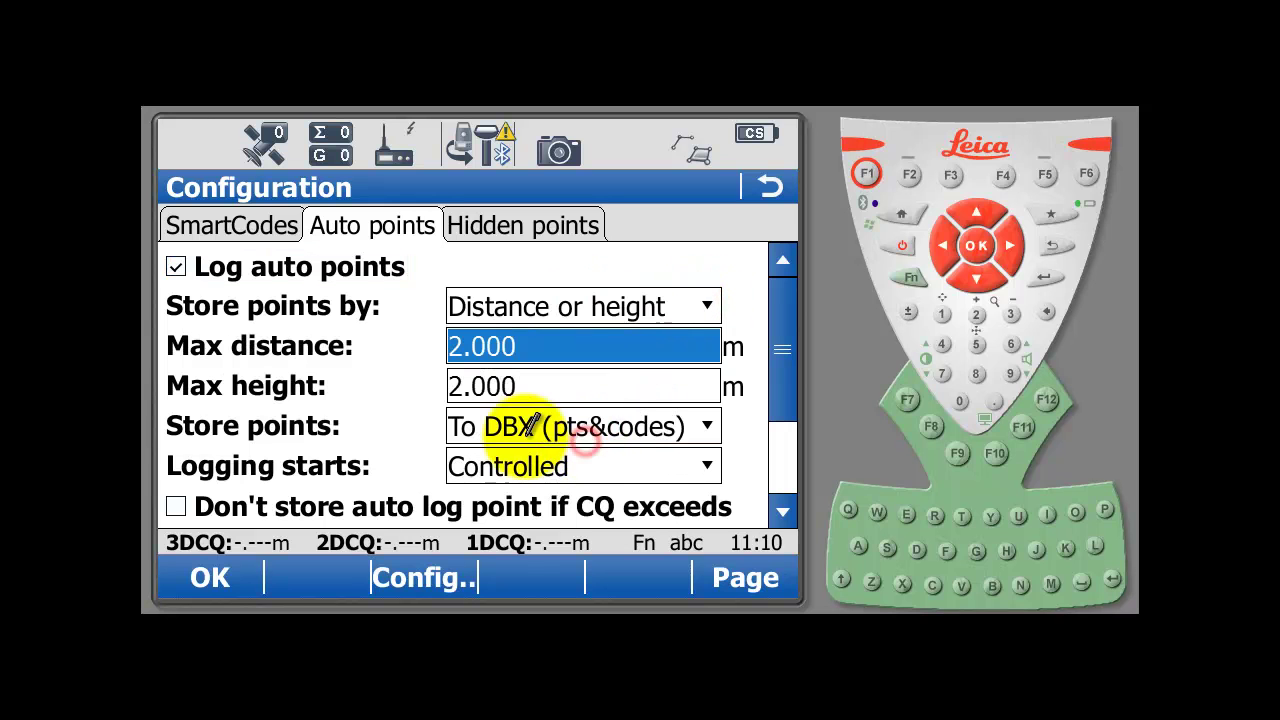
Set the auto point logging limits to a maximum distance of 3.000 m and a maximum height of 0.500 m
click(535, 345)
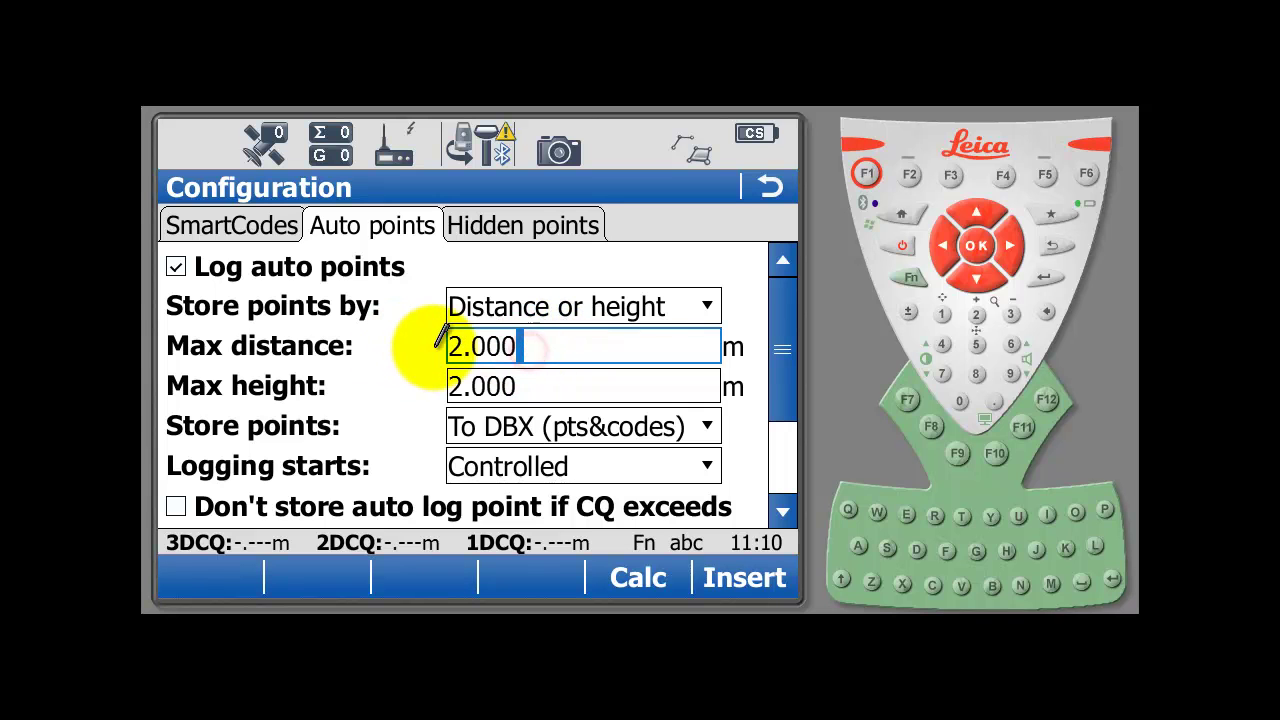
click(455, 386)
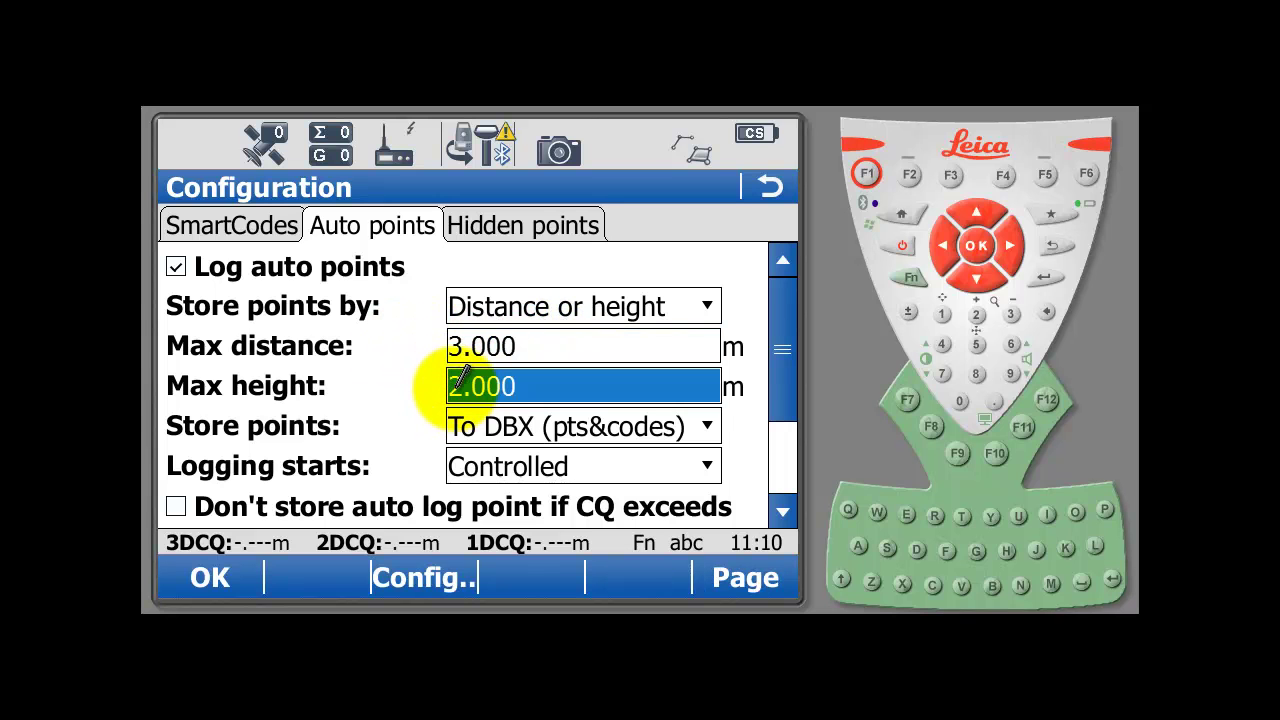
click(456, 388)
text(05)
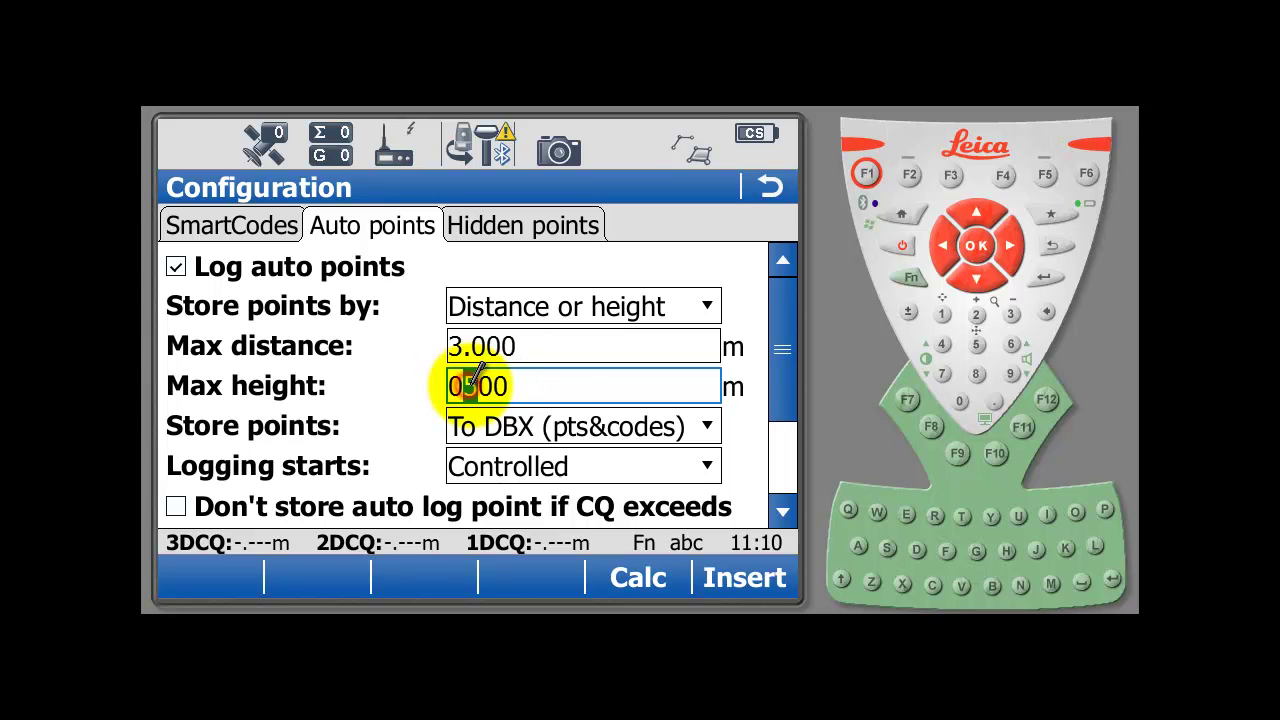
click(590, 358)
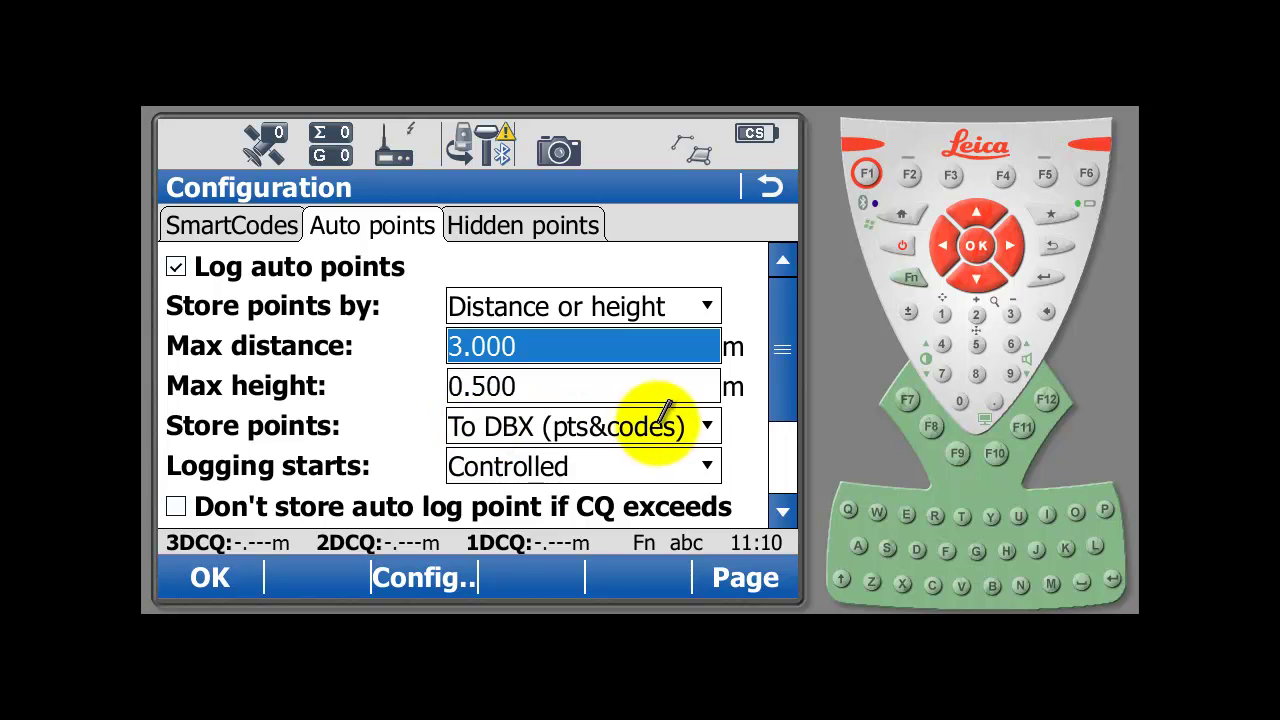
Check the line layout of the auto points page and accept it
scroll(785, 368, down, 1)
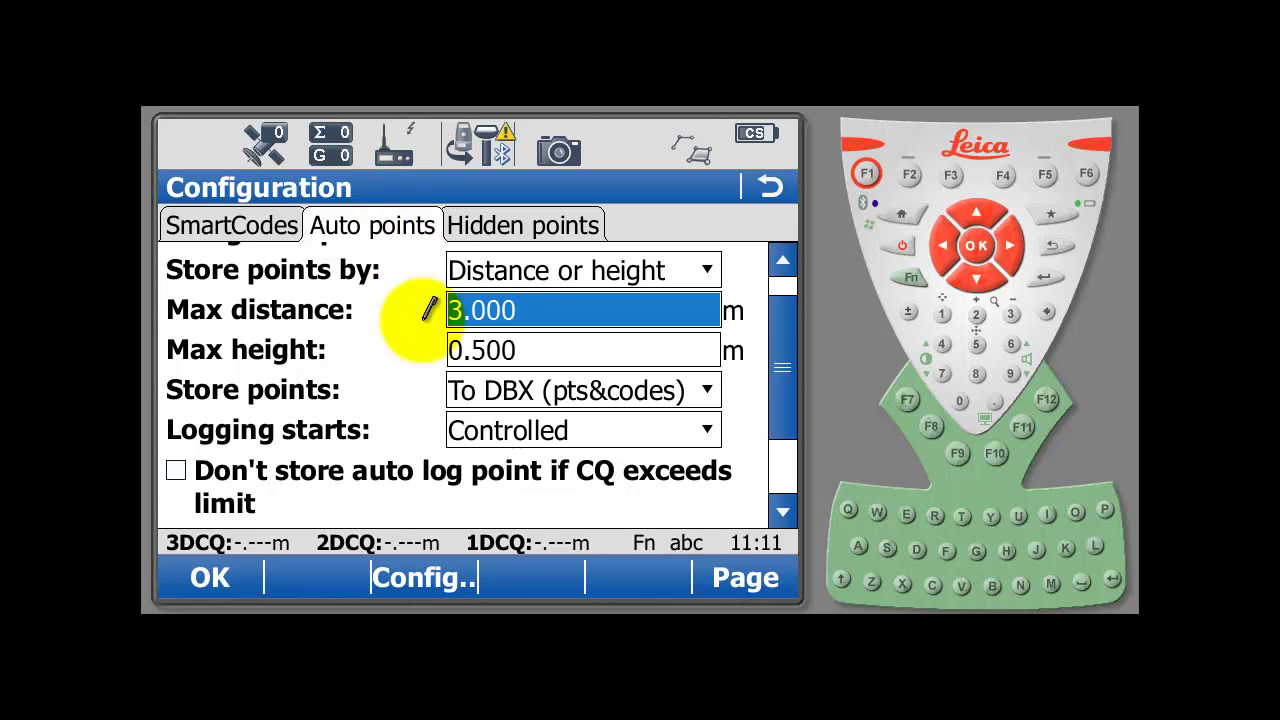
click(418, 574)
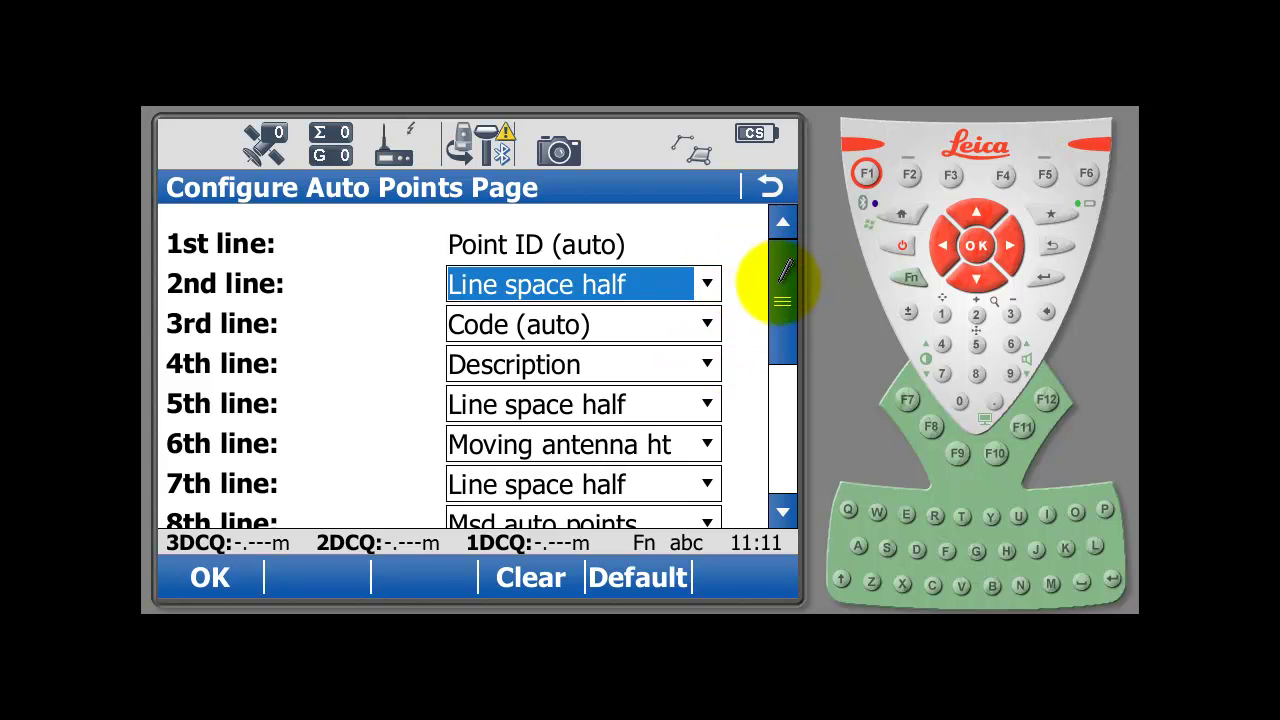
drag(784, 278, 780, 340)
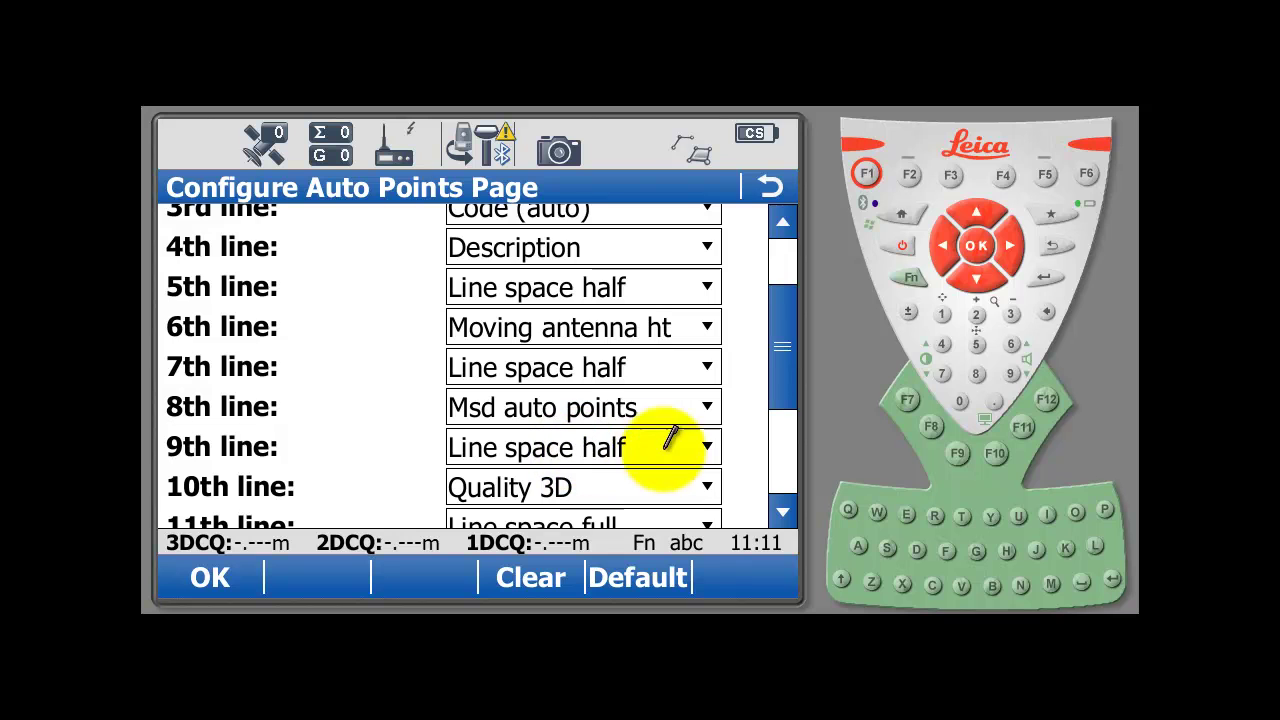
drag(785, 338, 789, 312)
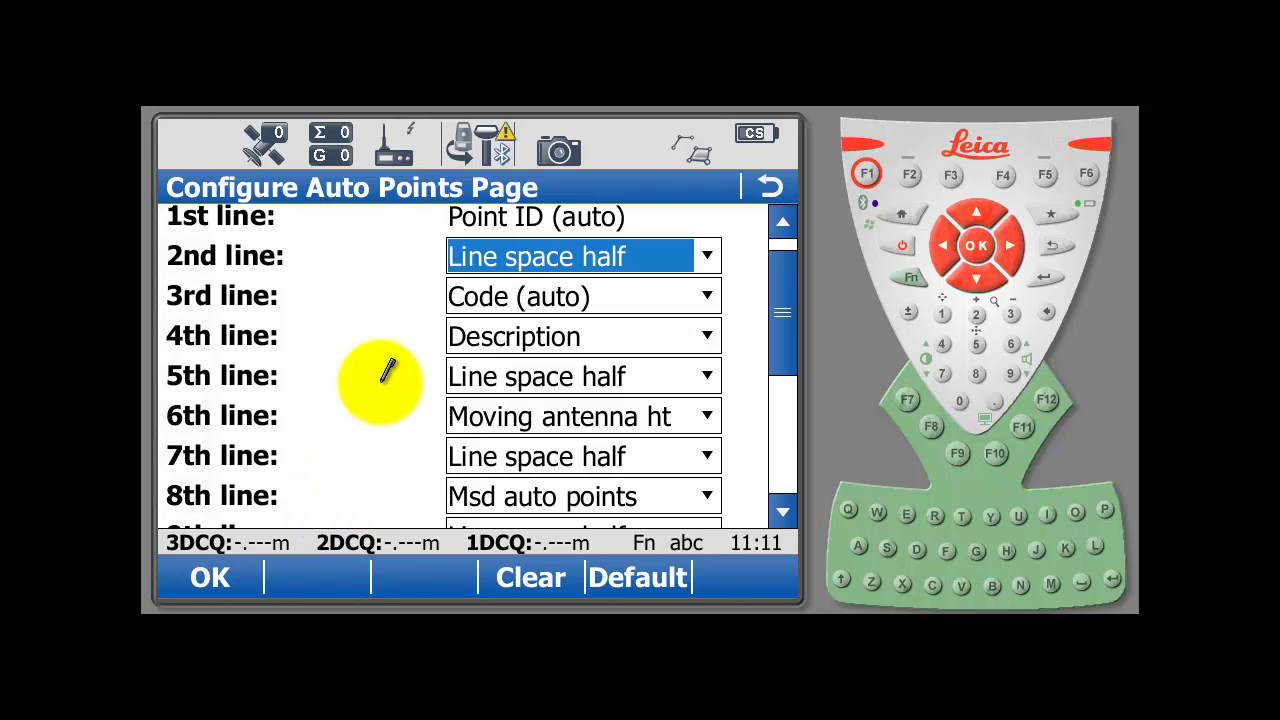
click(210, 577)
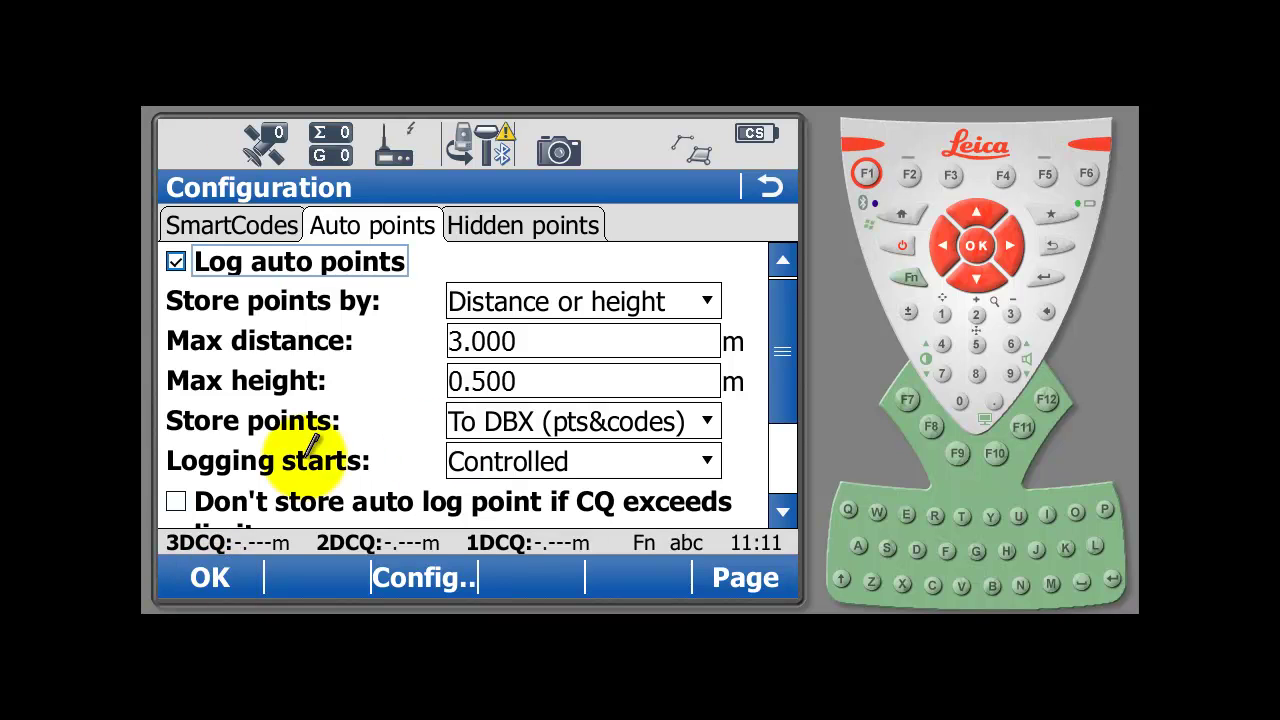
Accept the Survey configuration, then check the manual survey page and return to the auto points page
click(210, 577)
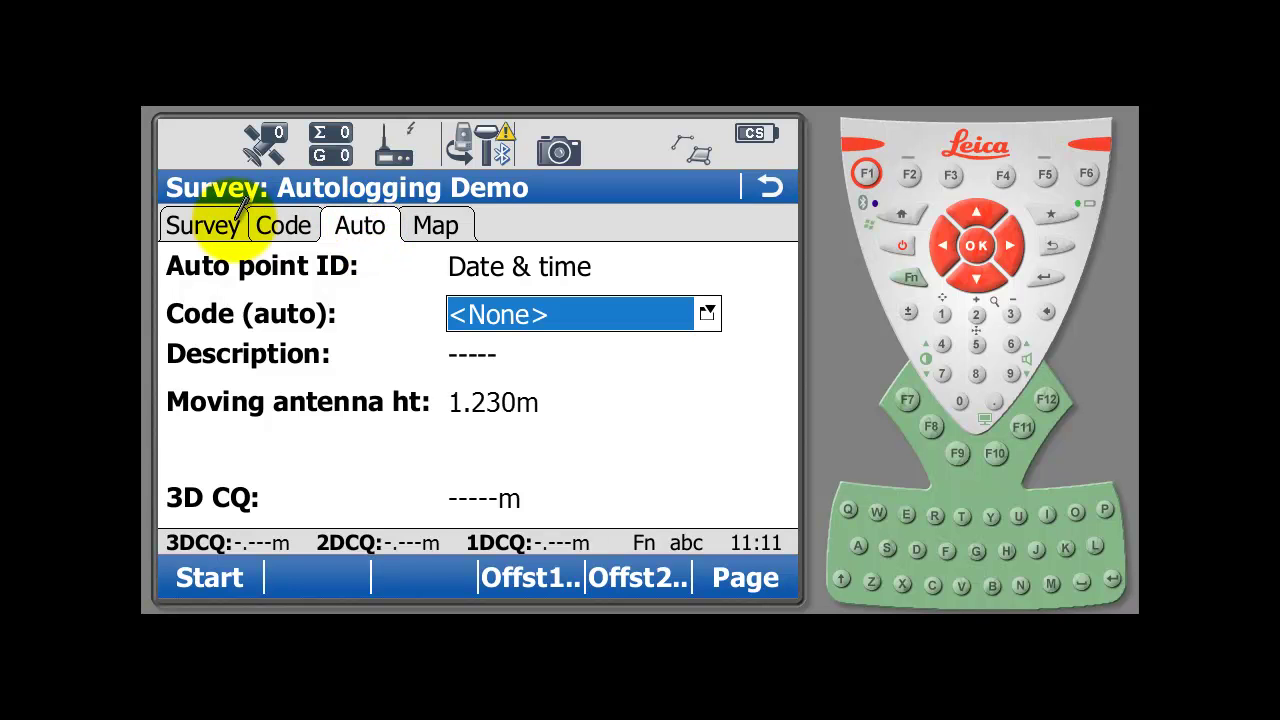
click(203, 225)
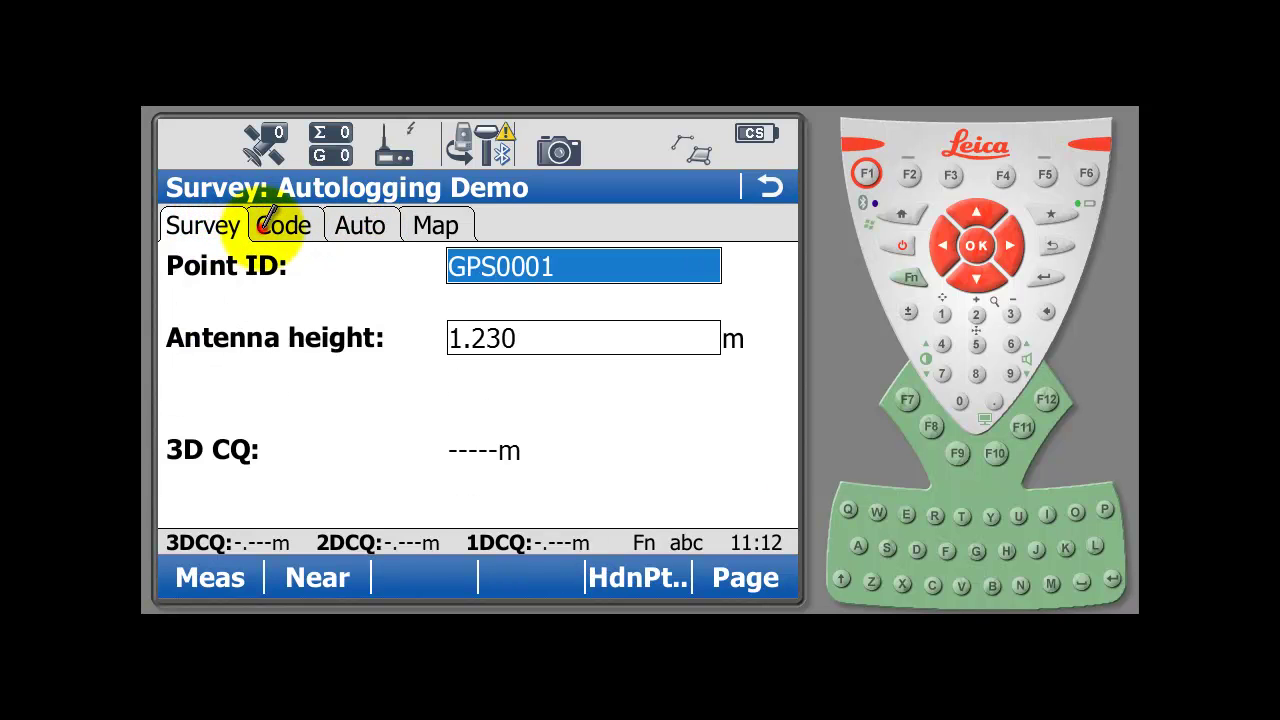
click(360, 225)
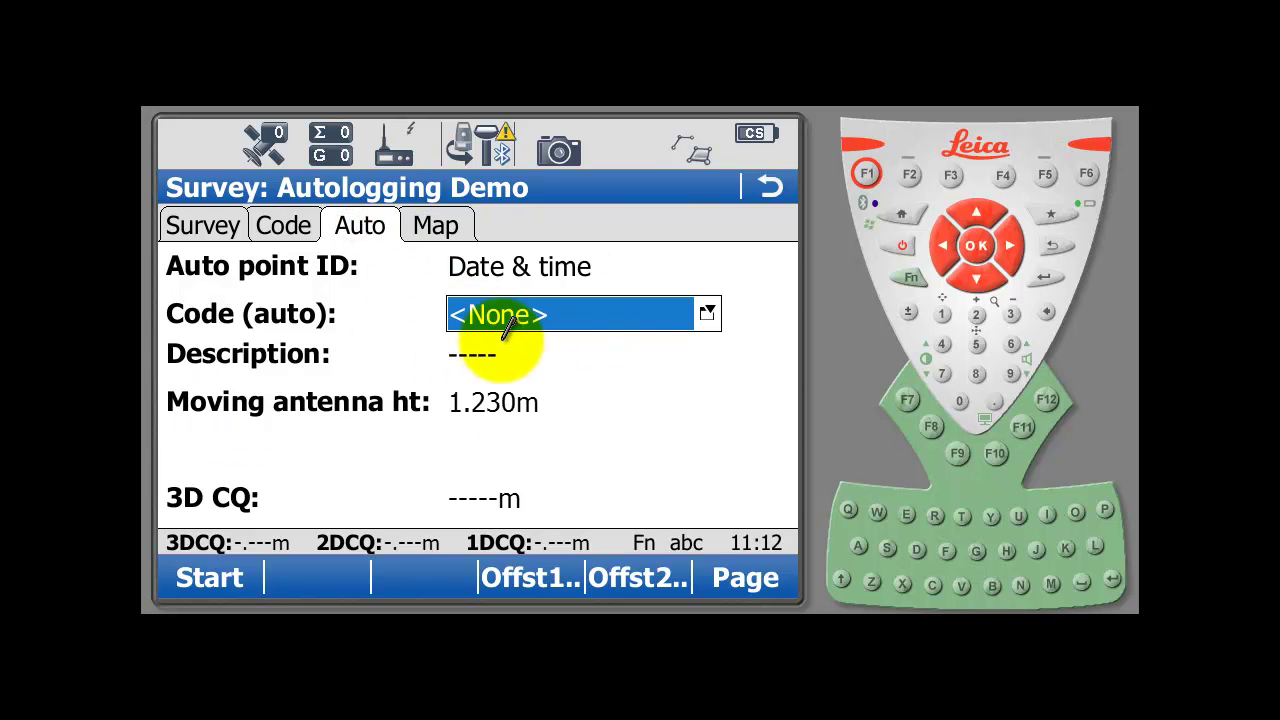